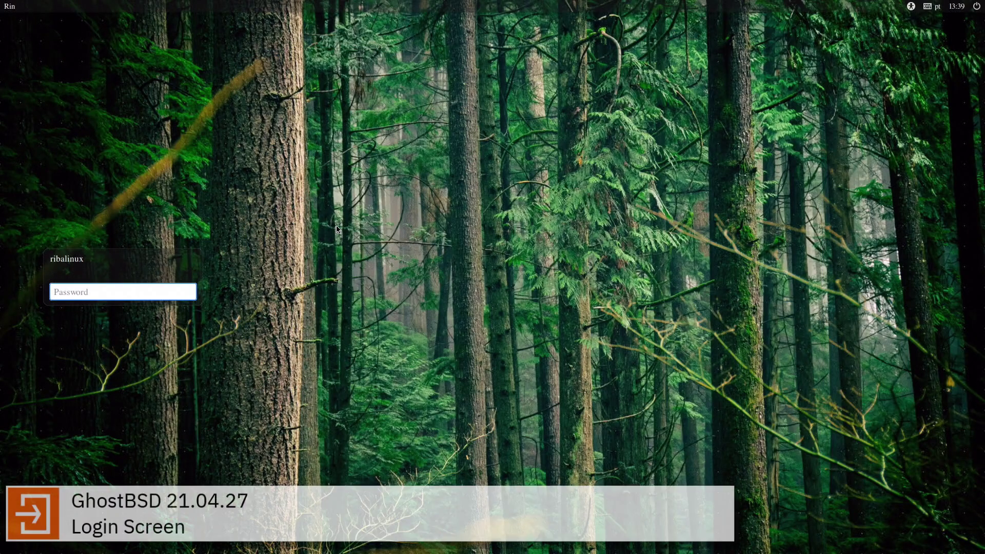
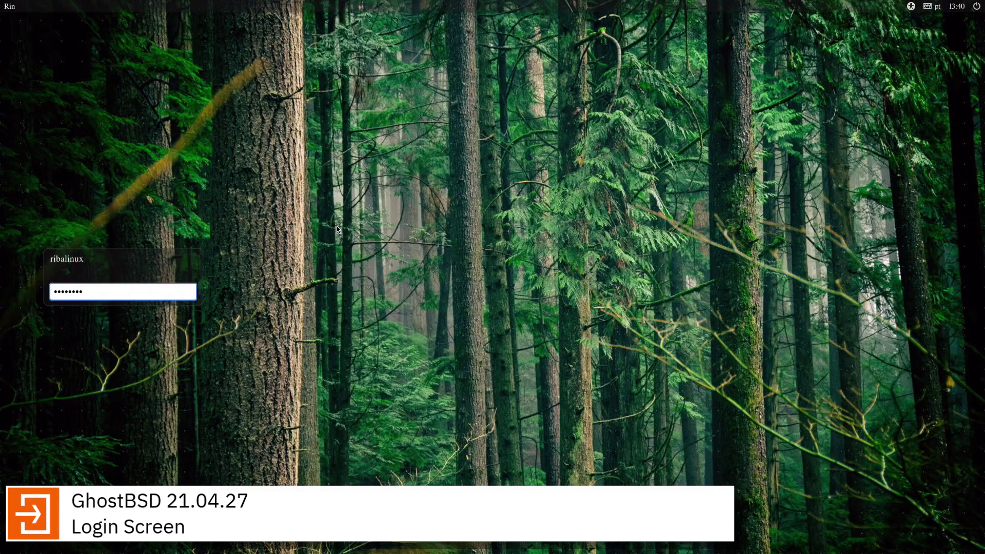
# - Log in to GhostBSD at the login screen with the account password
pyautogui.press('Return')
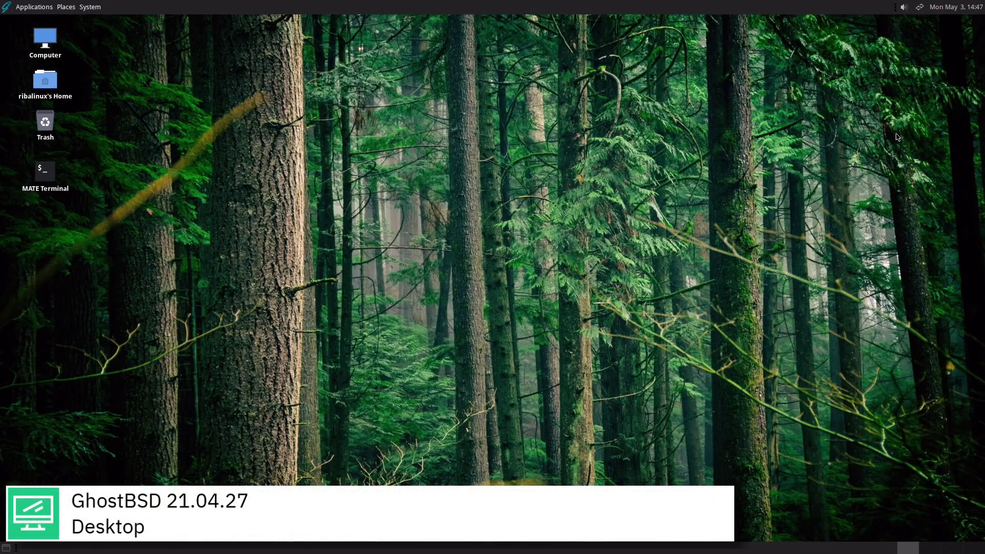
pyautogui.click(965, 10)
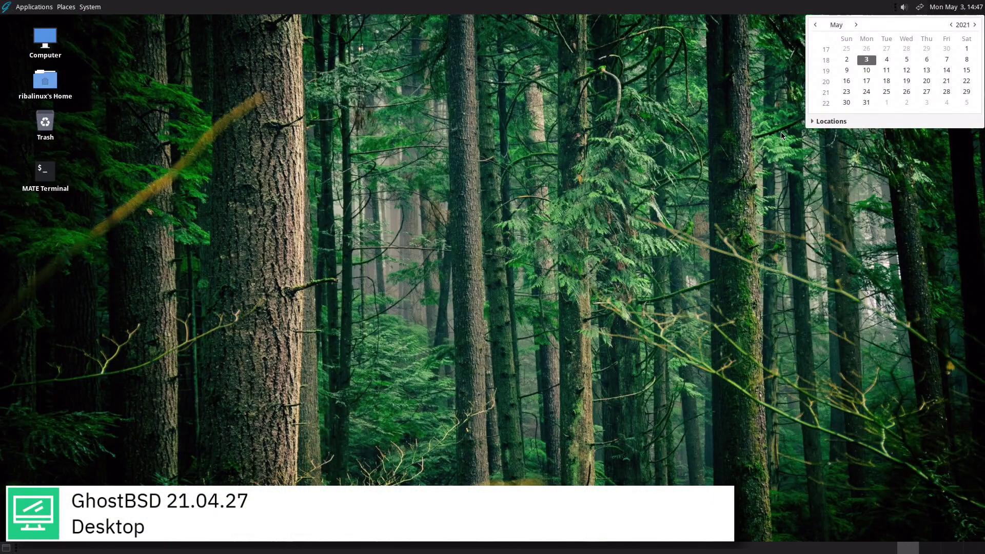
pyautogui.click(811, 121)
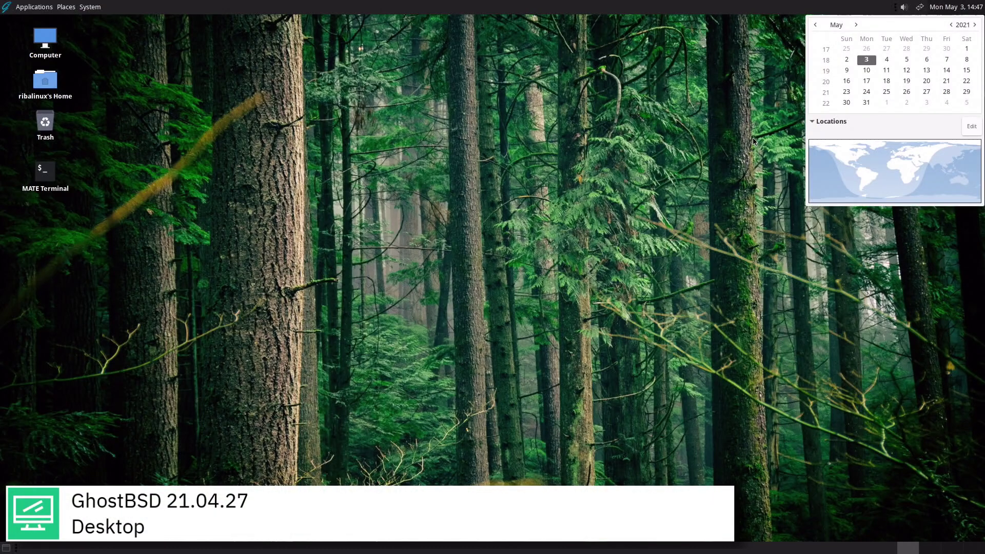
pyautogui.click(943, 6)
pyautogui.click(921, 8)
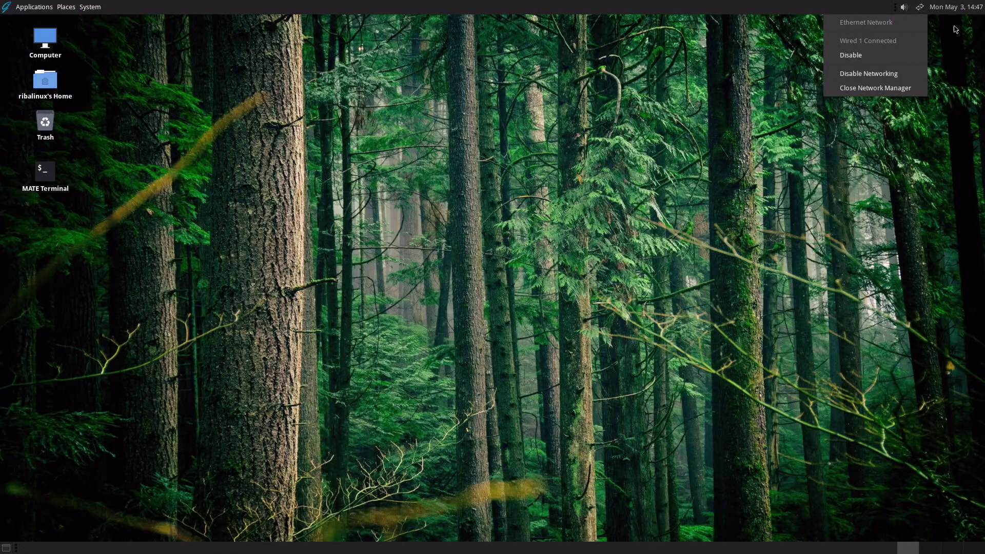
pyautogui.click(922, 8)
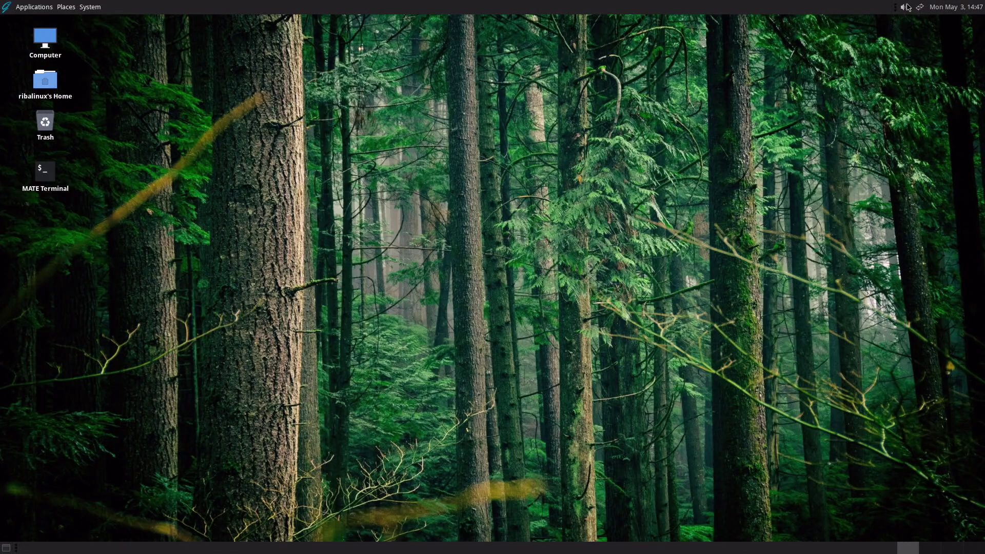
pyautogui.click(907, 7)
pyautogui.moveTo(907, 47)
pyautogui.mouseDown()
pyautogui.moveTo(908, 72)
pyautogui.moveTo(908, 36)
pyautogui.moveTo(907, 55)
pyautogui.mouseUp()
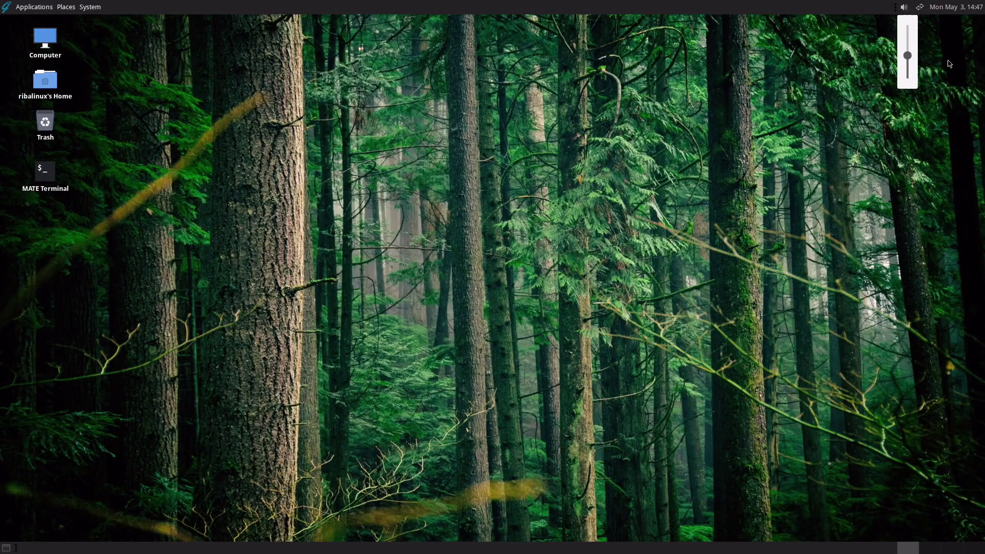
pyautogui.click(949, 64)
pyautogui.rightClick(254, 71)
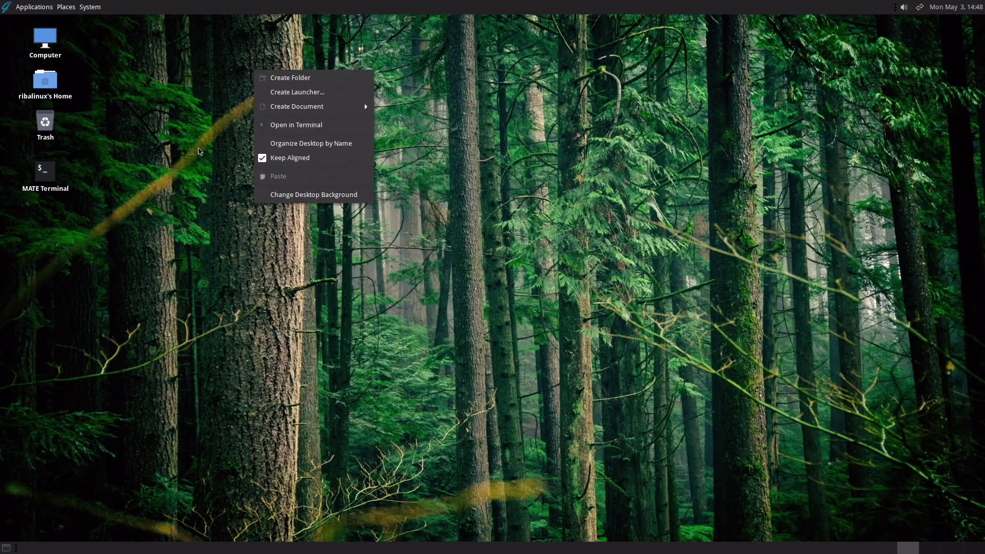
pyautogui.click(203, 144)
pyautogui.click(21, 10)
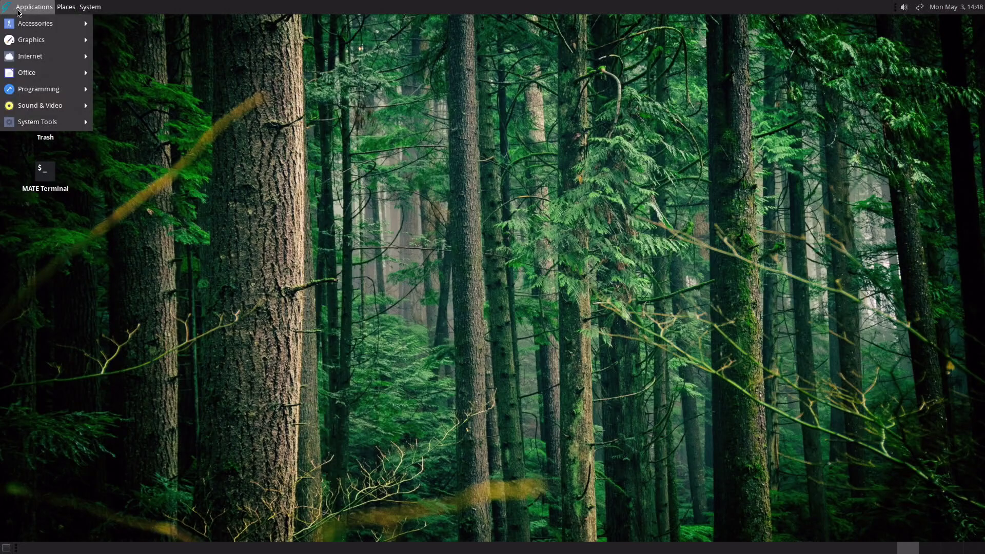
pyautogui.moveTo(65, 9)
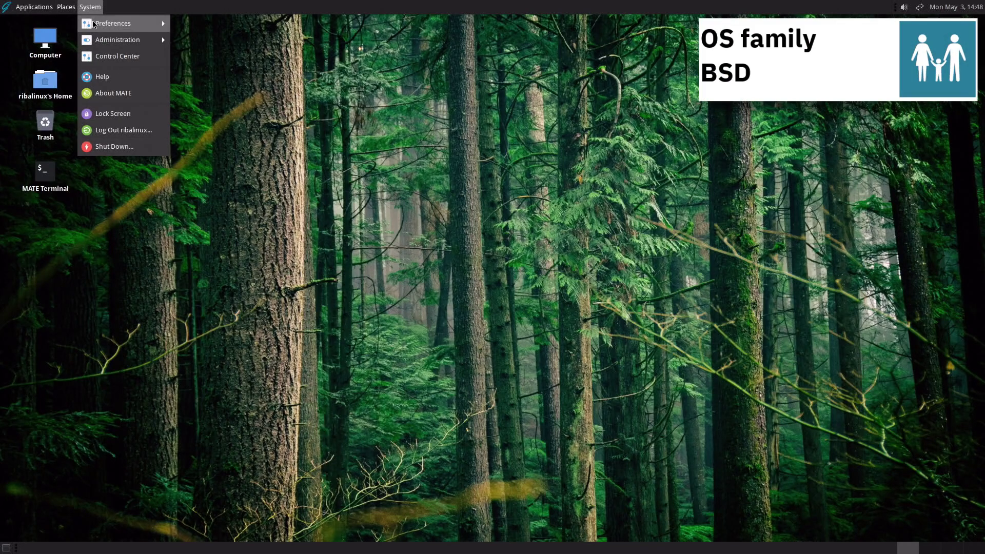
pyautogui.moveTo(94, 38)
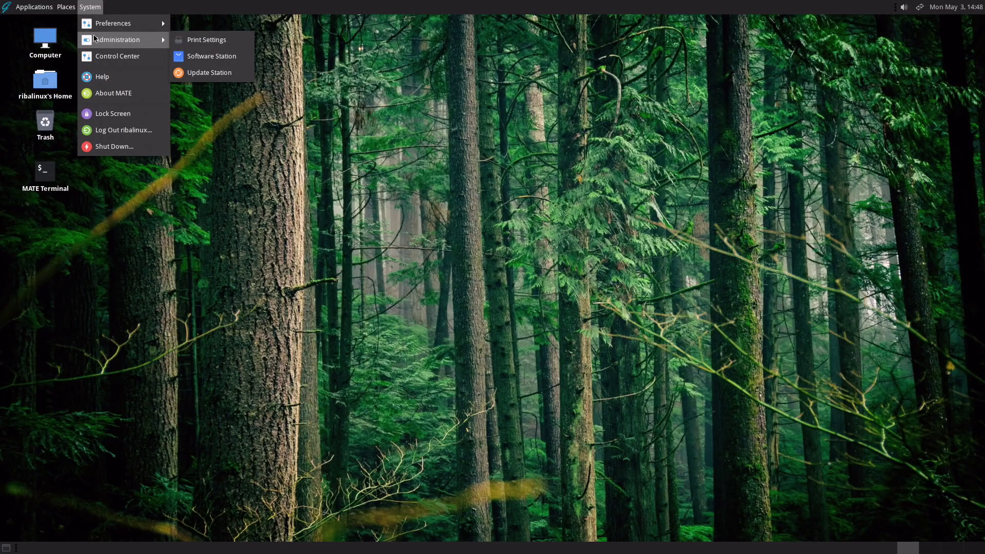
pyautogui.click(102, 150)
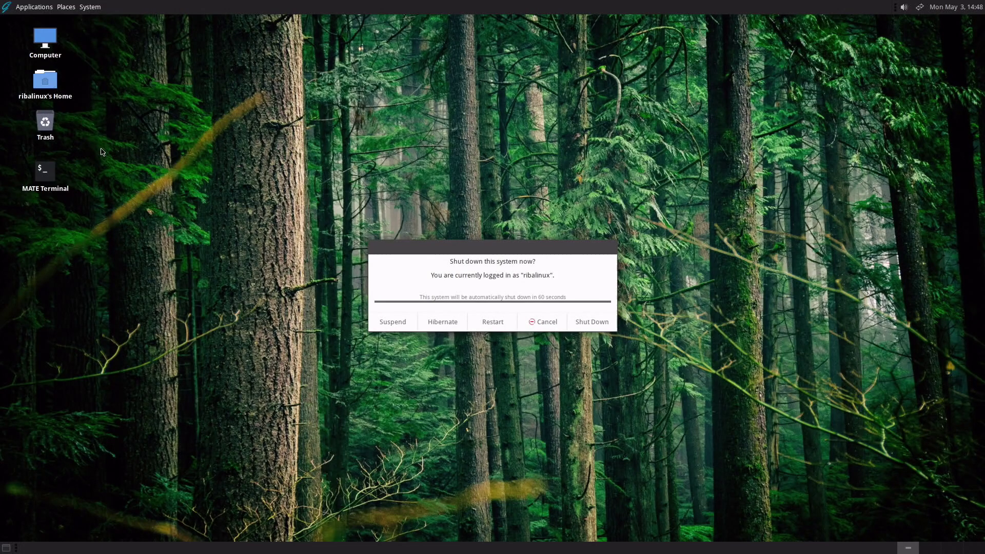
pyautogui.click(540, 327)
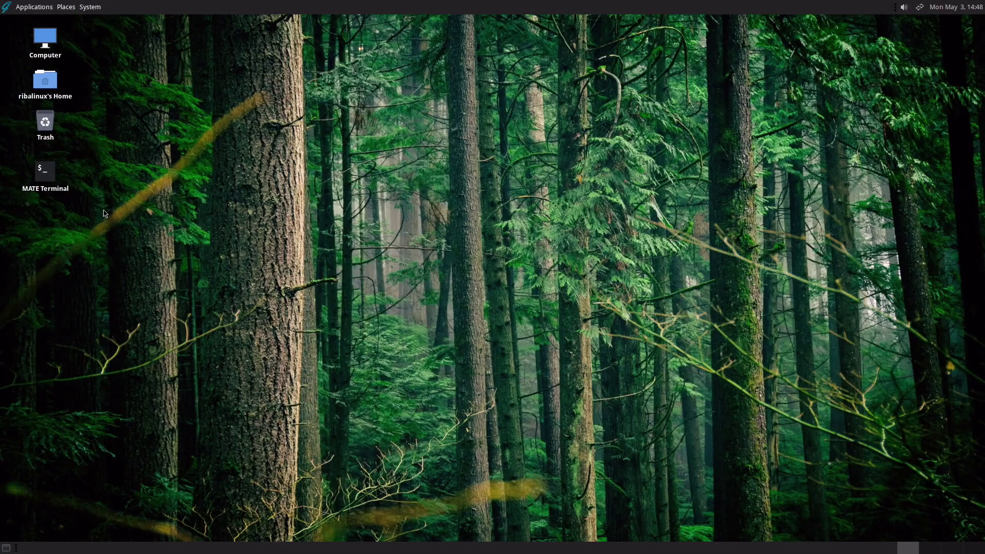
# - Launch a fish terminal, move it to the upper left, and open the home folder
pyautogui.doubleClick(45, 171)
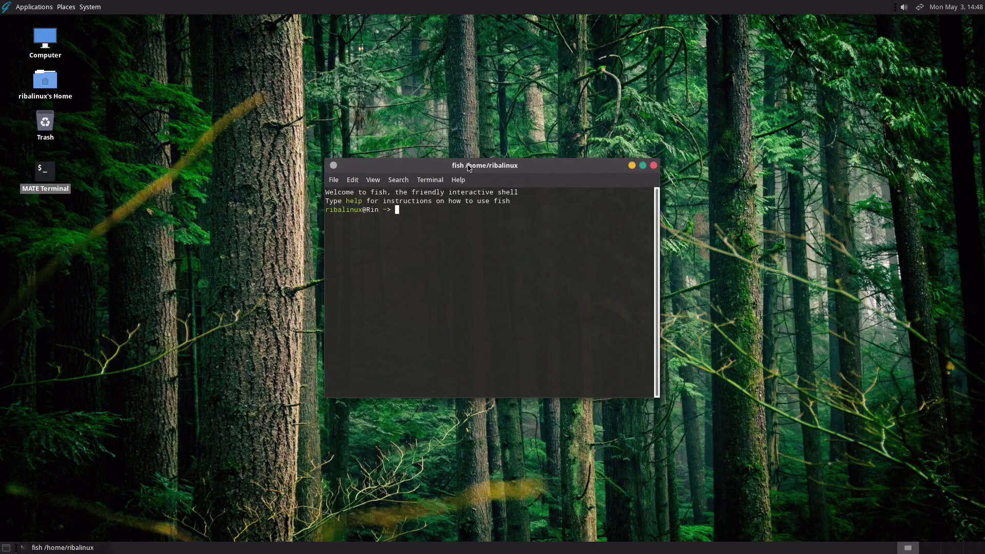
pyautogui.moveTo(469, 166); pyautogui.dragTo(279, 86)
pyautogui.doubleClick(45, 80)
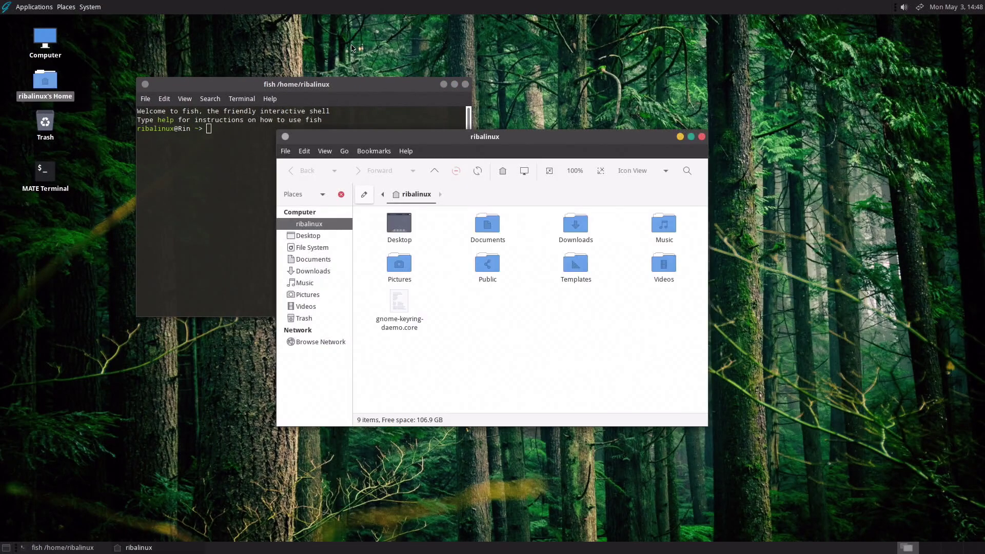
# - Tile the terminal left and the file manager right, then drag both back to floating
pyautogui.hotkey('alt', 'Tab')
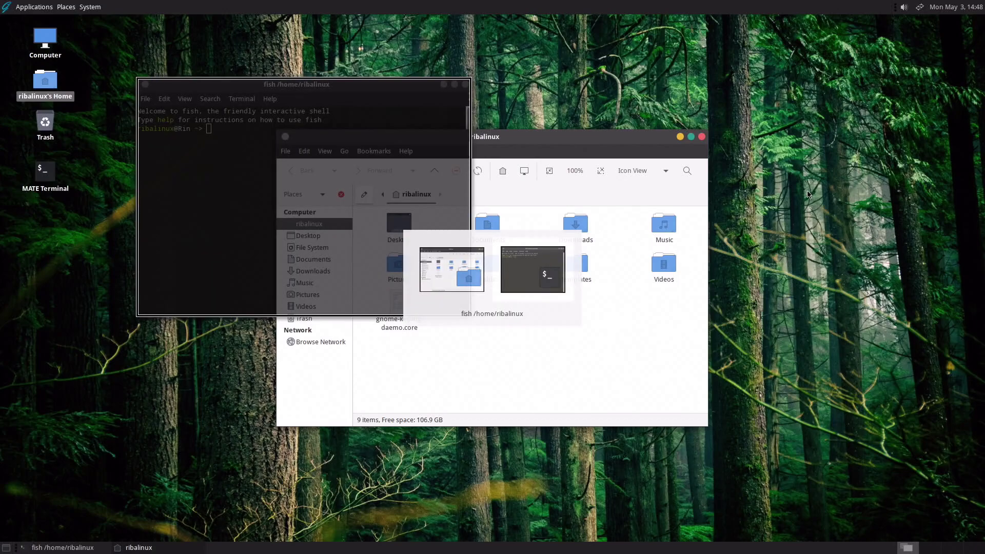
pyautogui.hotkey('alt', 'Tab')
pyautogui.hotkey('alt', 'Tab')
pyautogui.press('super+Left')
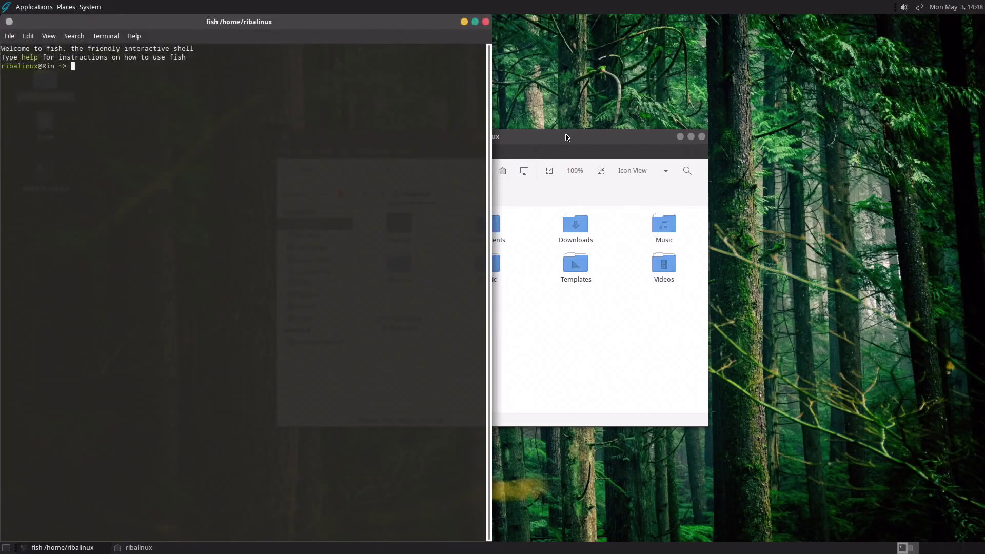
pyautogui.click(566, 137)
pyautogui.press('super+Right')
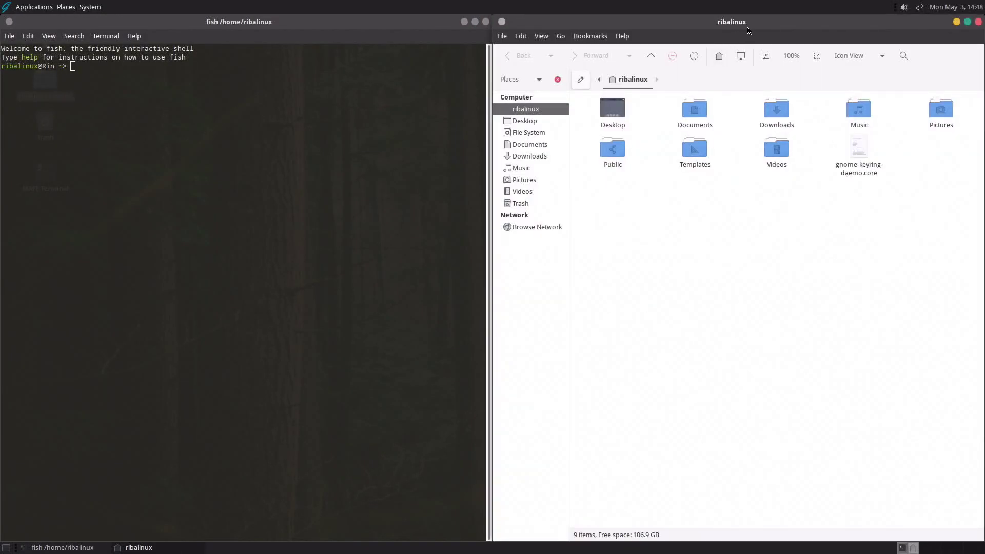
pyautogui.moveTo(755, 22); pyautogui.dragTo(492, 149)
pyautogui.moveTo(358, 21); pyautogui.dragTo(483, 41)
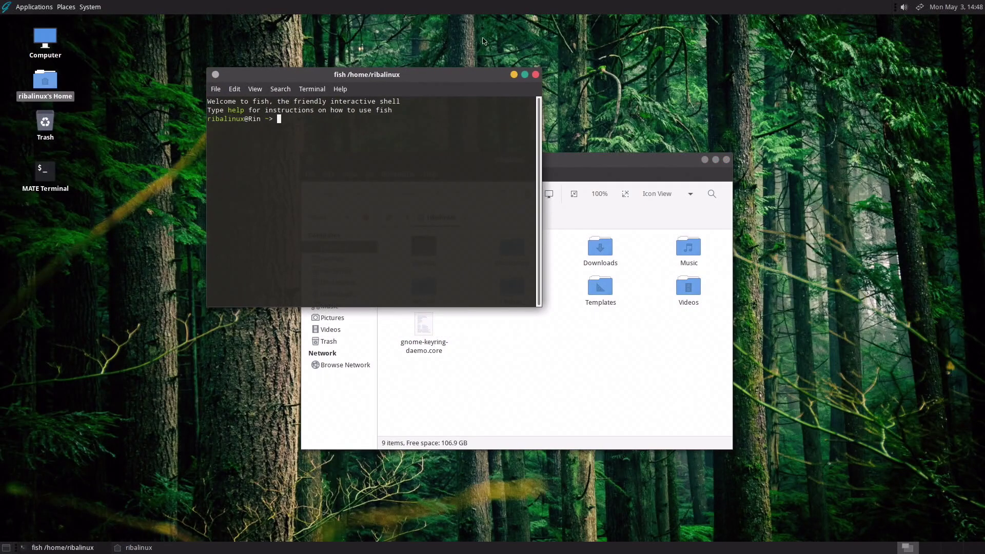
# - Close the terminal, reposition the home folder window, and toggle its search field
pyautogui.click(536, 75)
pyautogui.moveTo(614, 154); pyautogui.dragTo(451, 102)
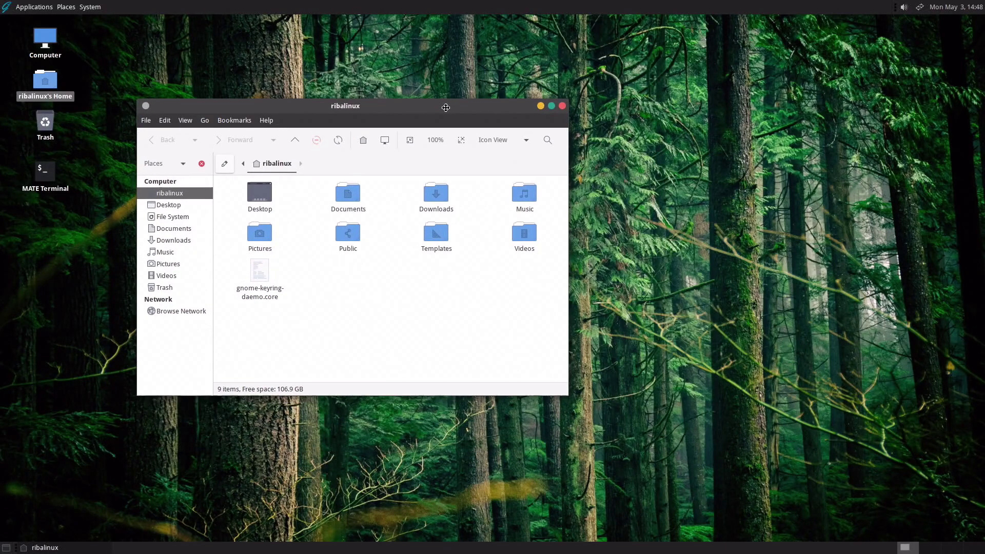
pyautogui.click(547, 140)
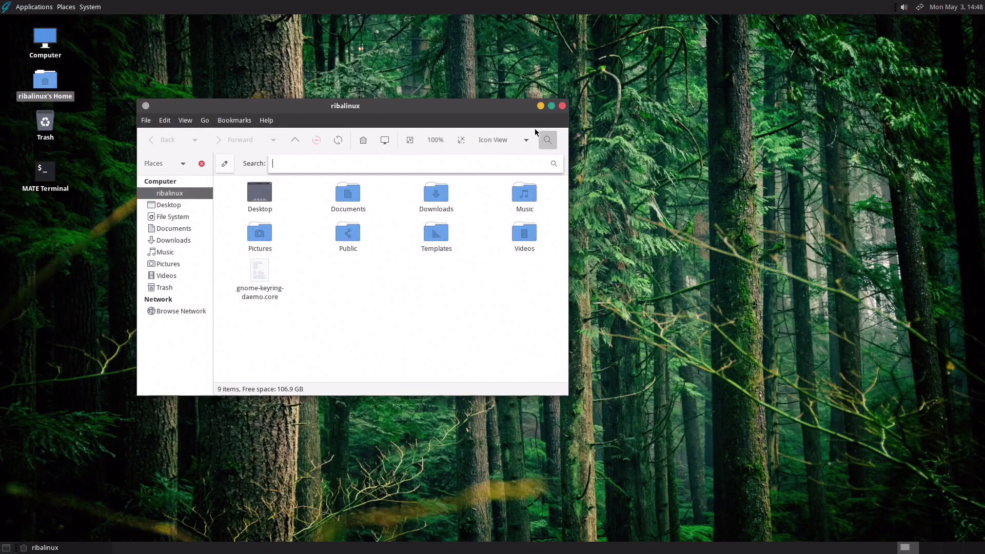
pyautogui.click(547, 139)
# - Cycle the folder through list, compact and icon views, zooming icons to 66% and back to 100%
pyautogui.click(525, 139)
pyautogui.click(525, 155)
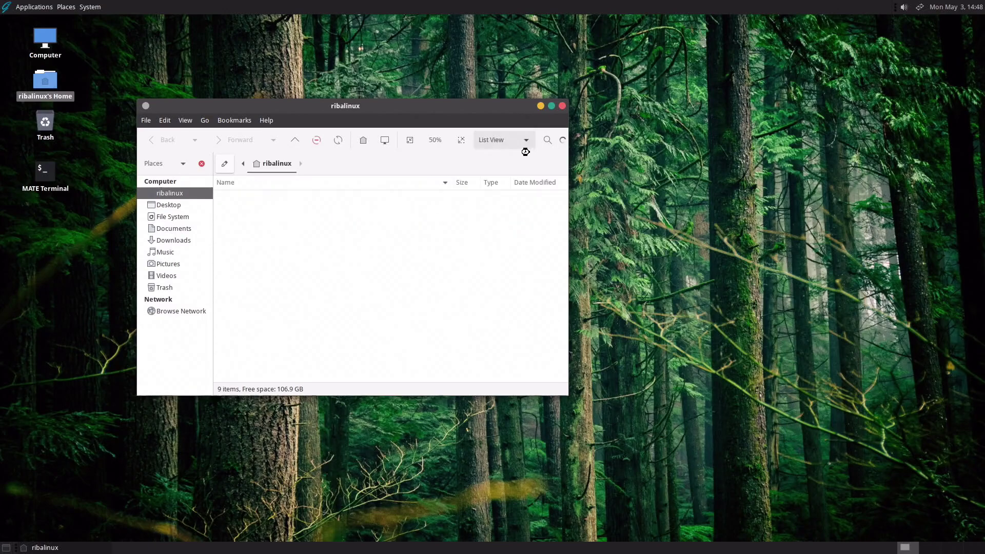
pyautogui.click(523, 141)
pyautogui.click(518, 150)
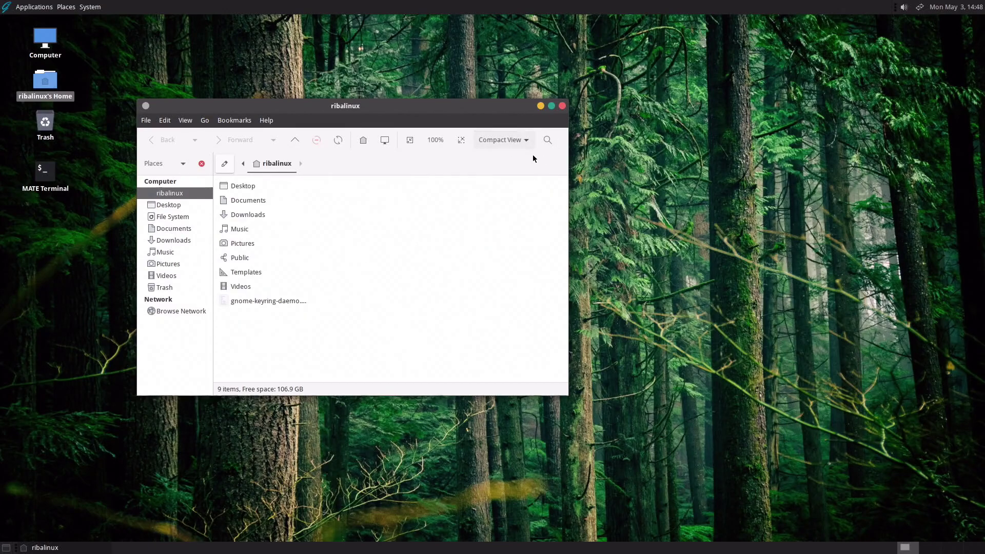
pyautogui.click(524, 141)
pyautogui.click(502, 104)
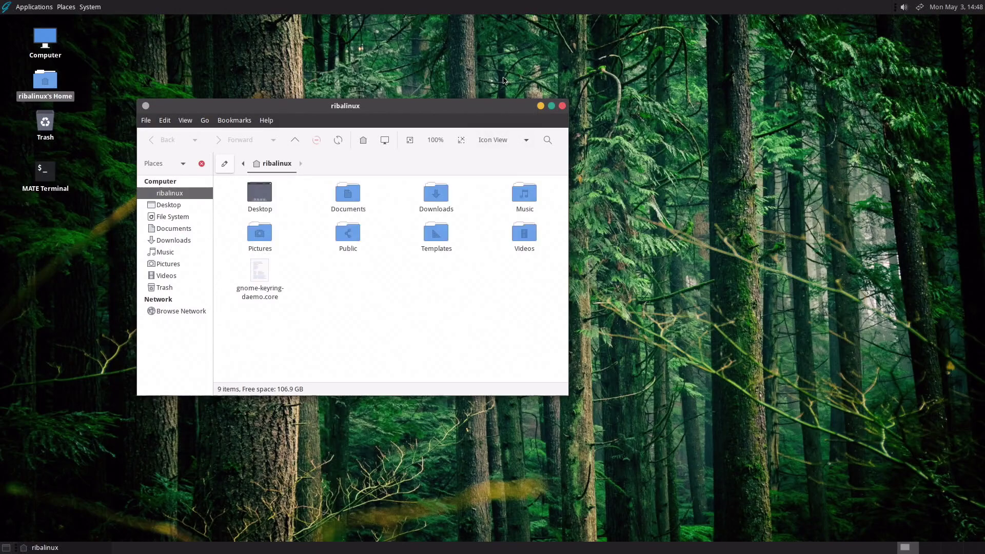
pyautogui.click(410, 140)
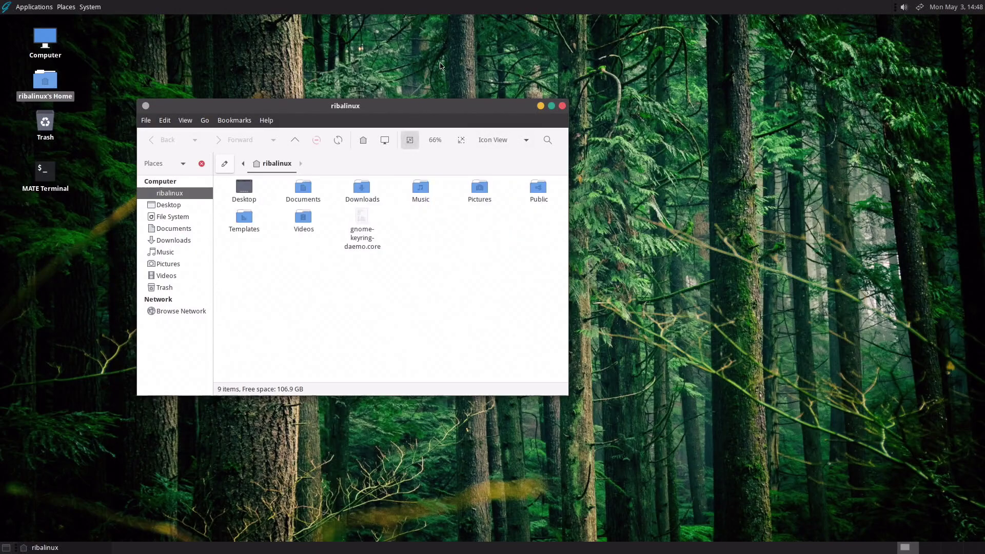
pyautogui.click(460, 141)
# - Toggle the location bar between text path and breadcrumbs, and browse the Edit and Bookmarks menus
pyautogui.hotkey('ctrl', 'l')
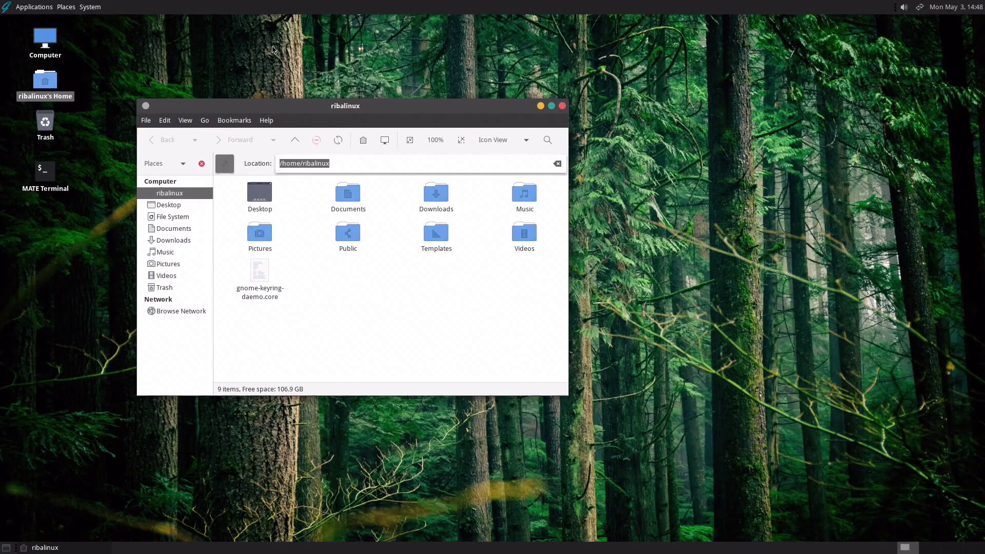
pyautogui.click(224, 162)
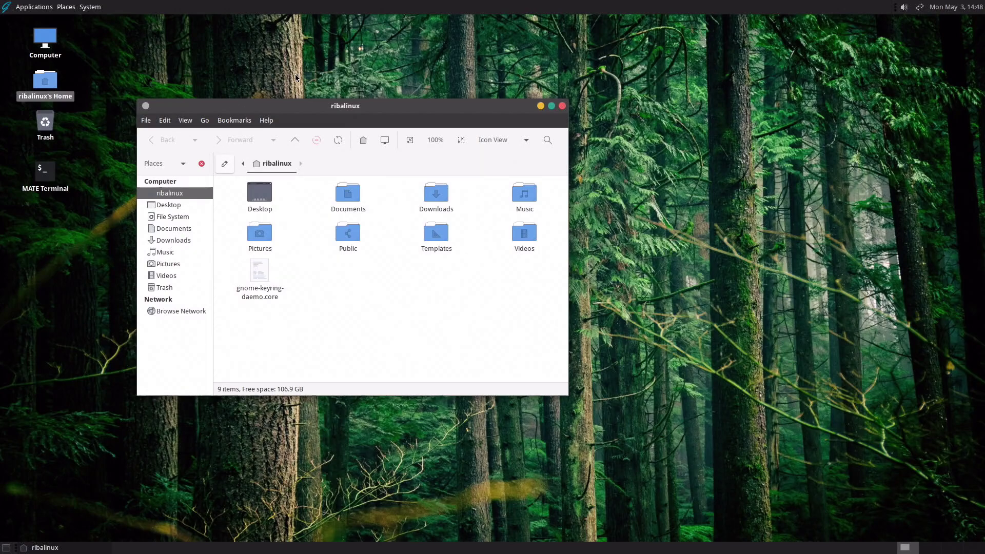
pyautogui.click(266, 120)
pyautogui.moveTo(249, 125)
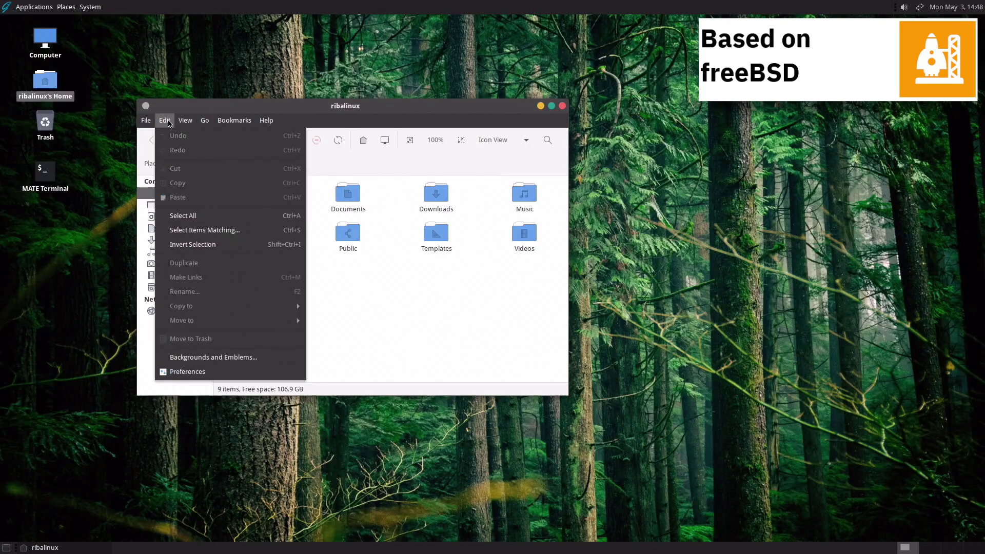
pyautogui.click(150, 119)
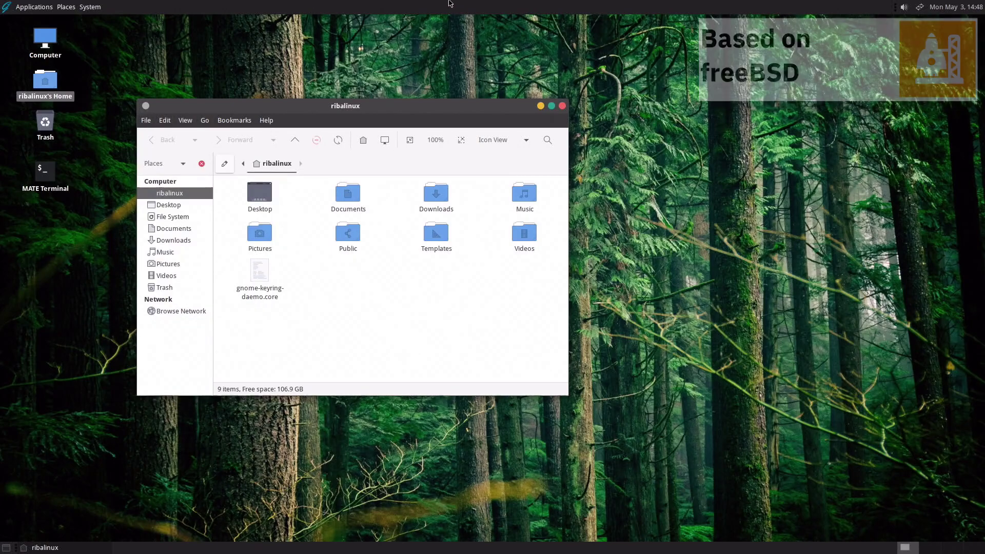
# - Maximise, restore, minimise and bring back the home folder window, then go to workspace 2
pyautogui.click(552, 106)
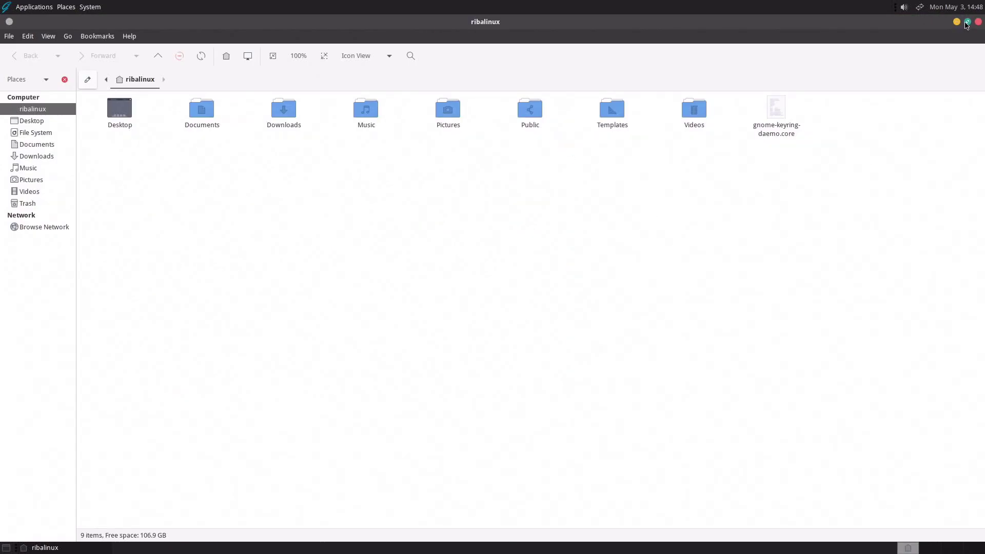
pyautogui.click(966, 23)
pyautogui.click(542, 105)
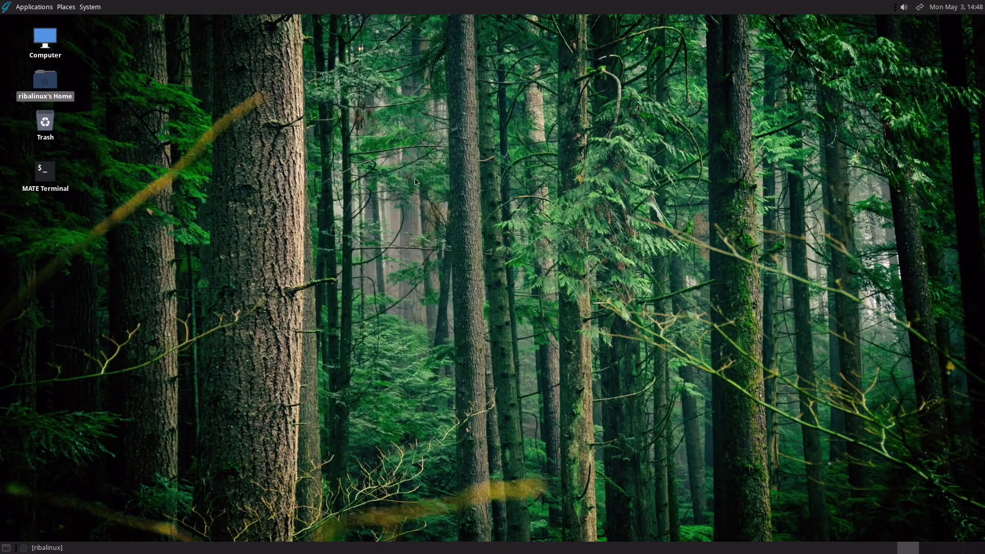
pyautogui.click(47, 547)
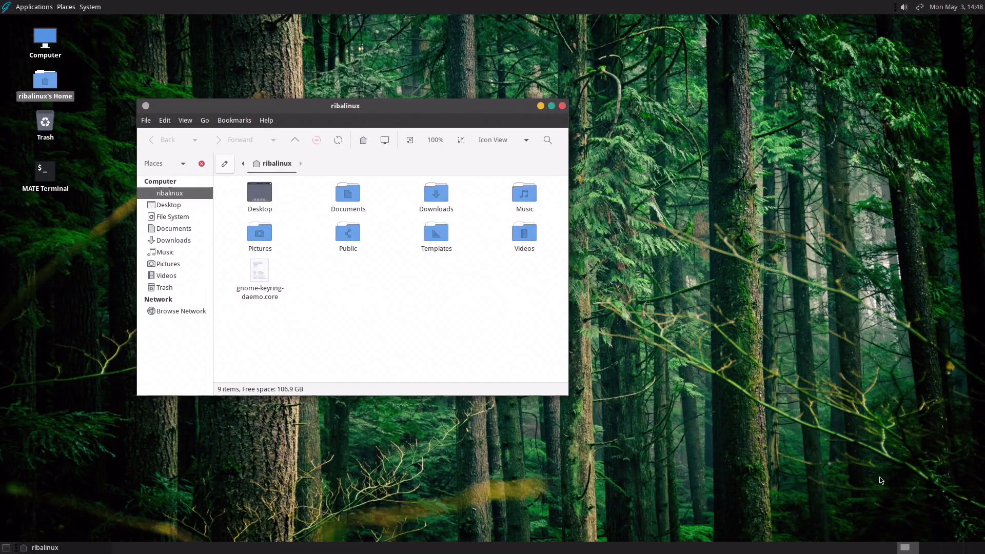
pyautogui.click(939, 551)
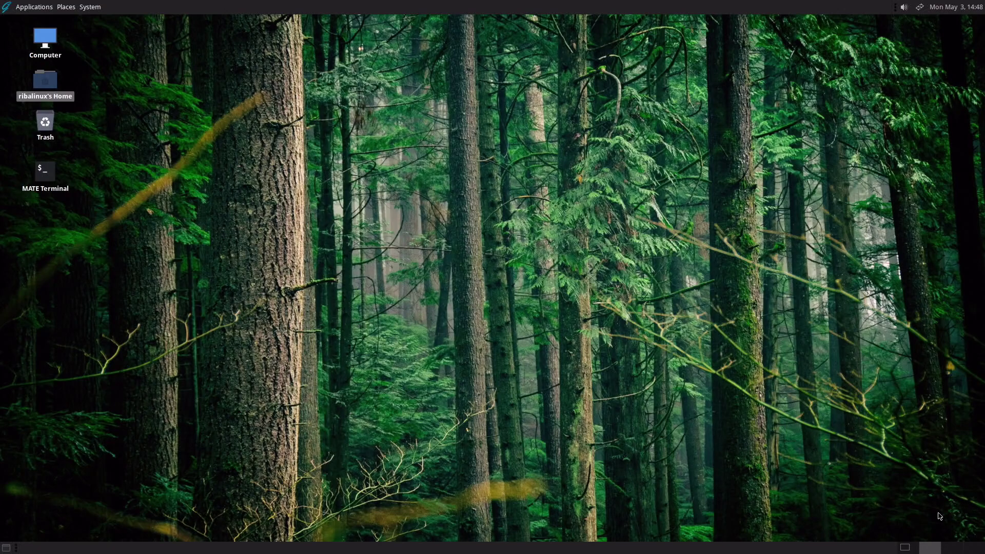
# - Switch back to workspace 1 in the pager
pyautogui.click(907, 548)
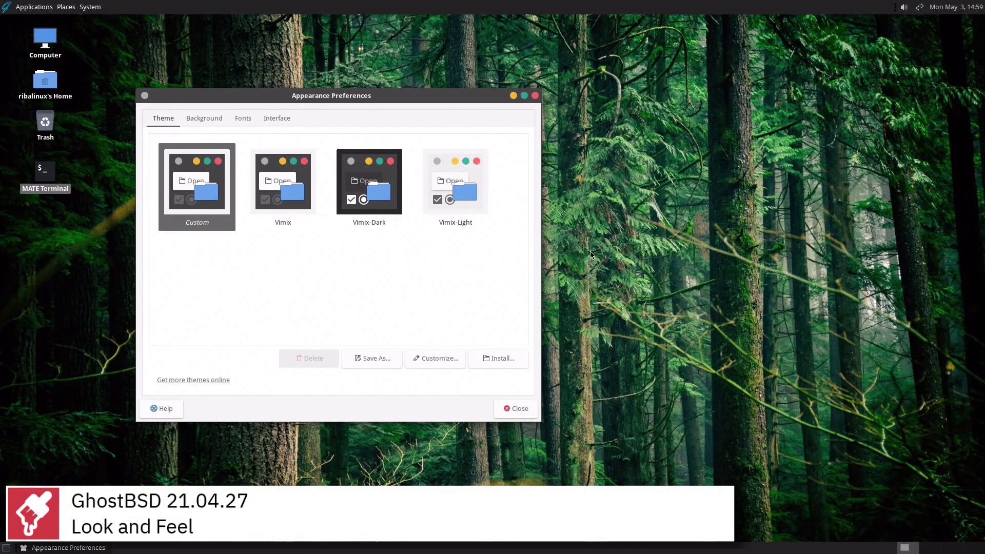
pyautogui.click(434, 357)
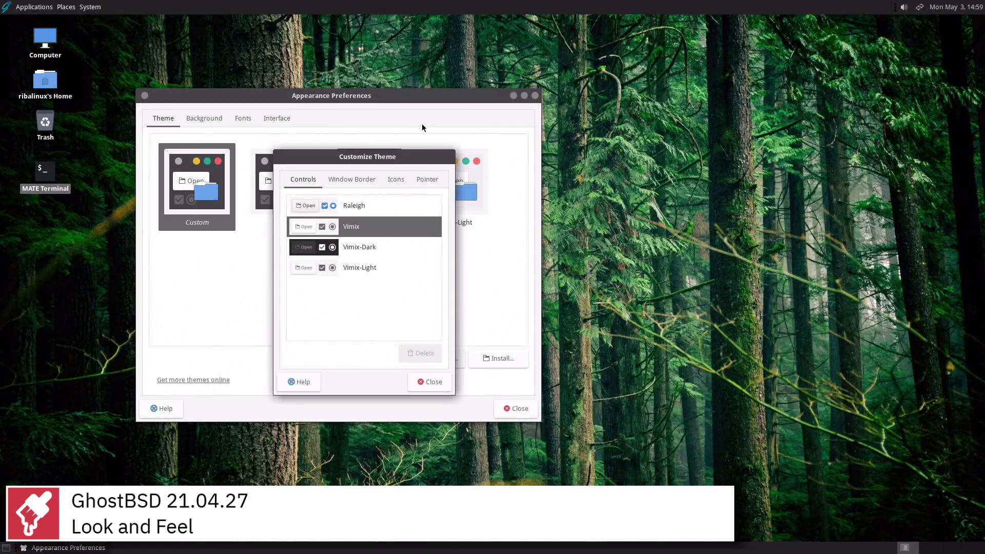
pyautogui.click(352, 179)
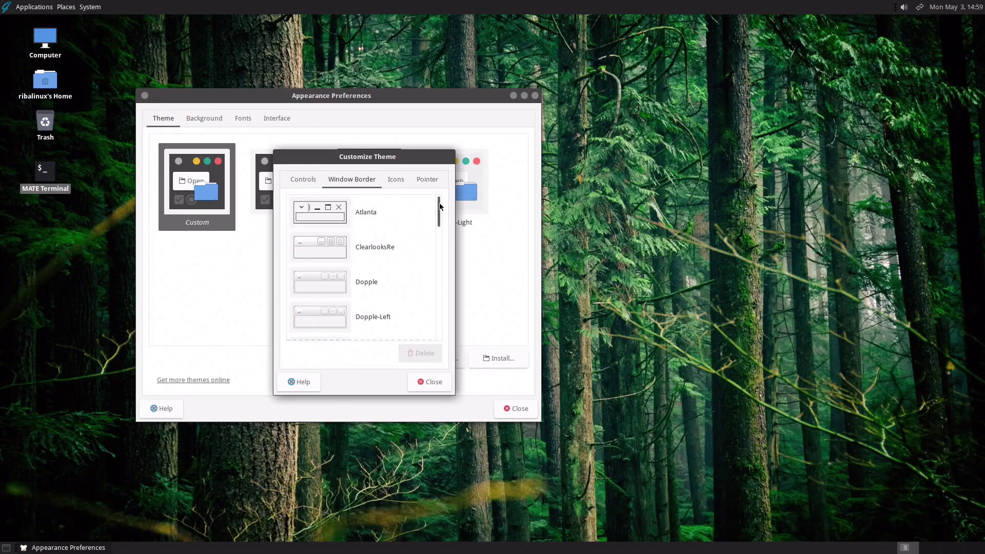
pyautogui.scroll(-6, 439, 207)
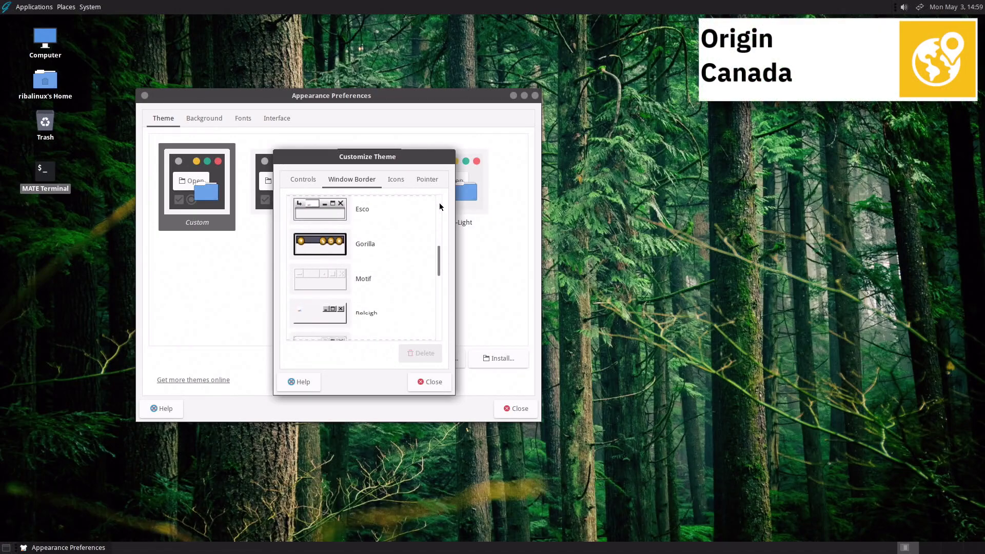
pyautogui.scroll(-5, 440, 207)
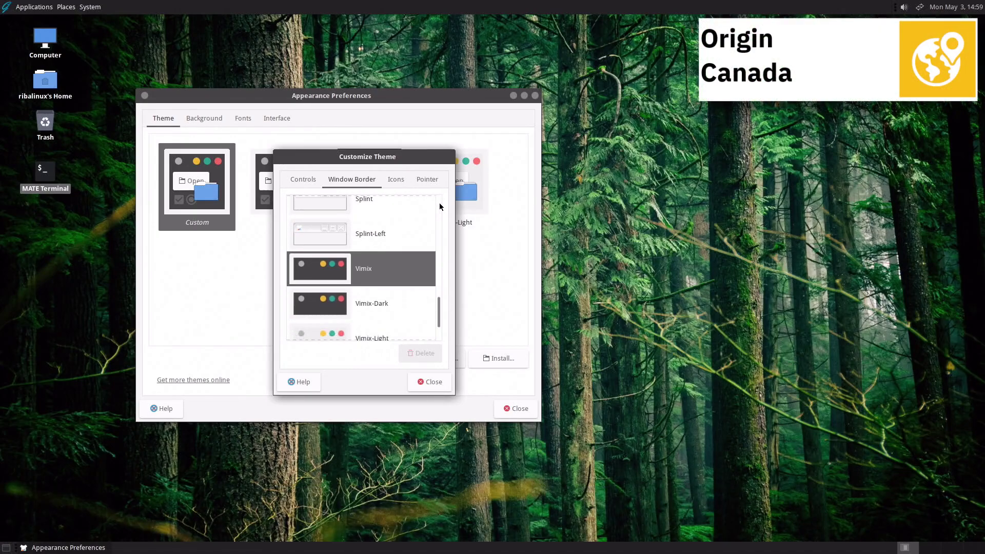
pyautogui.scroll(-2, 440, 207)
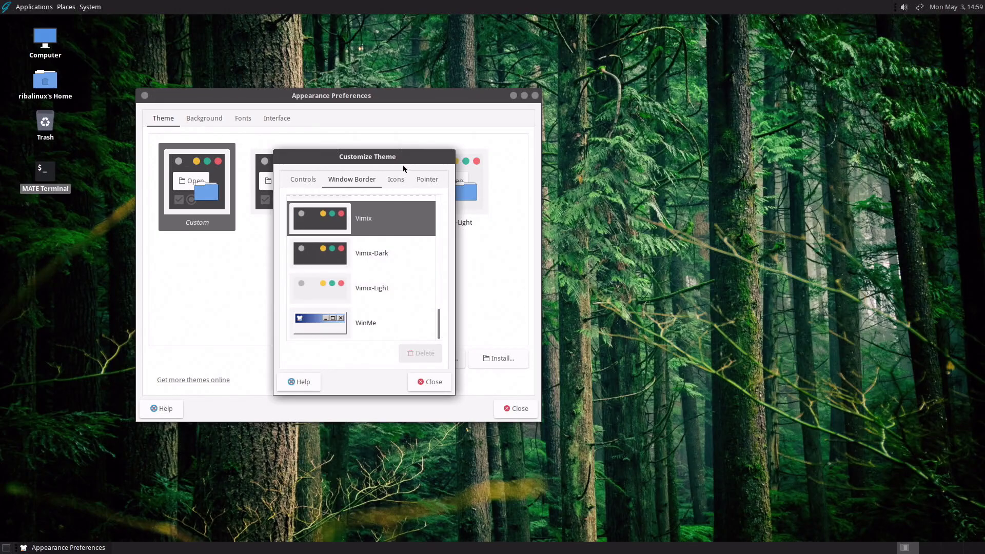
pyautogui.click(396, 179)
pyautogui.scroll(-2, 440, 210)
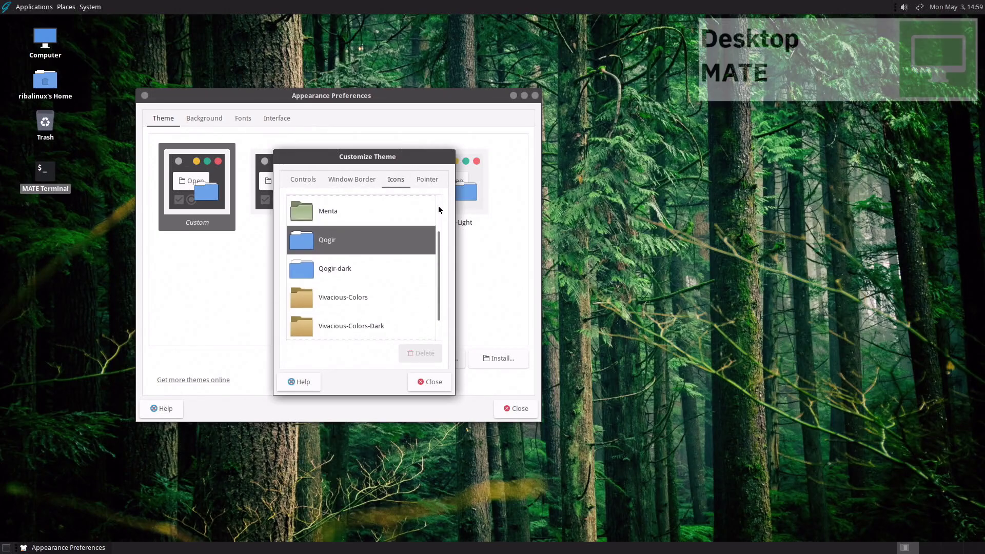
pyautogui.scroll(-1, 440, 210)
pyautogui.click(440, 178)
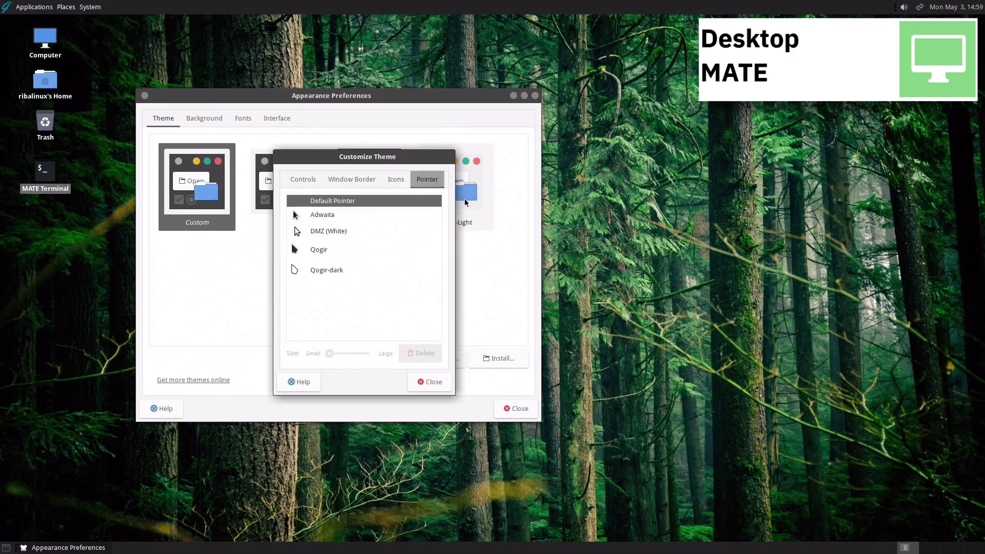
# - Close Customize Theme and view the Background, Fonts and Interface tabs in turn
pyautogui.click(431, 381)
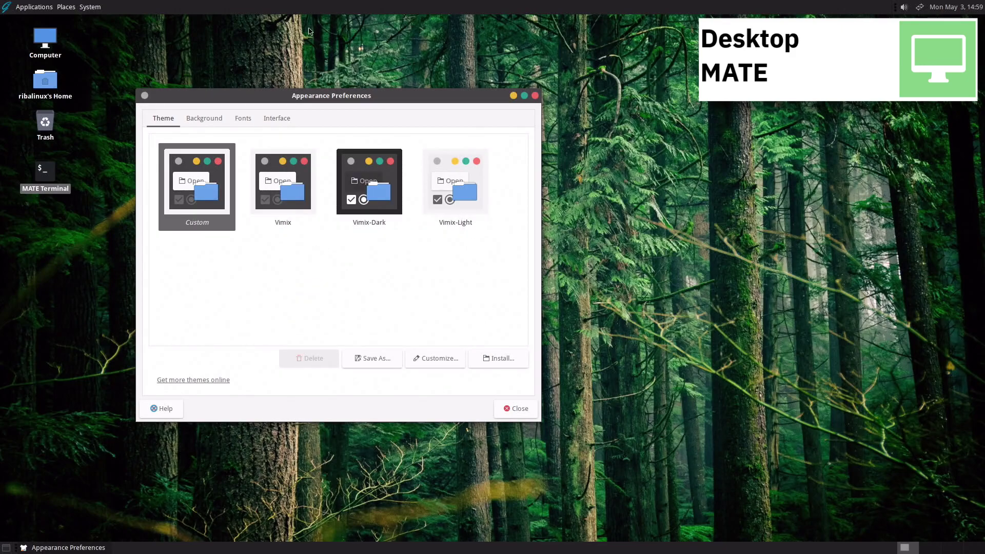
pyautogui.click(204, 118)
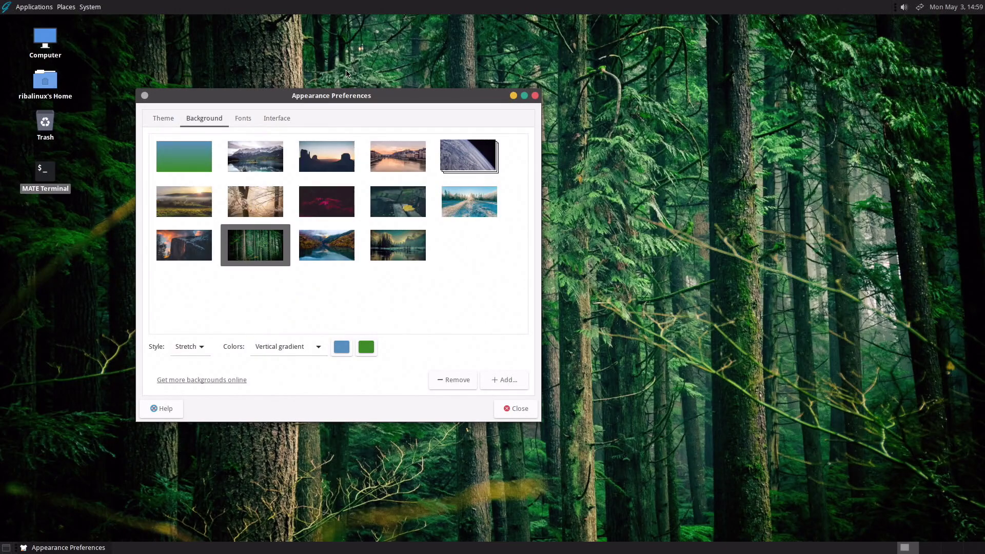
pyautogui.click(246, 118)
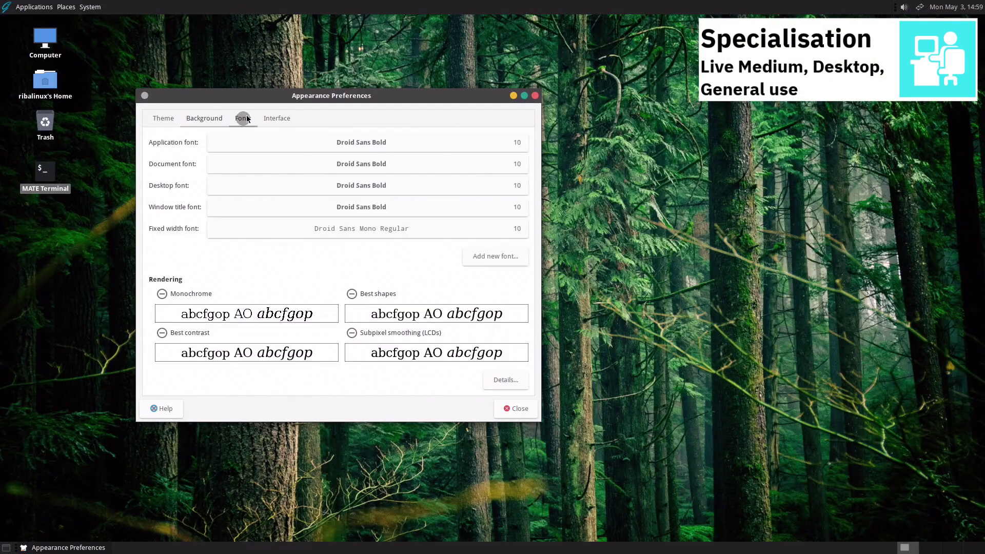
pyautogui.click(272, 118)
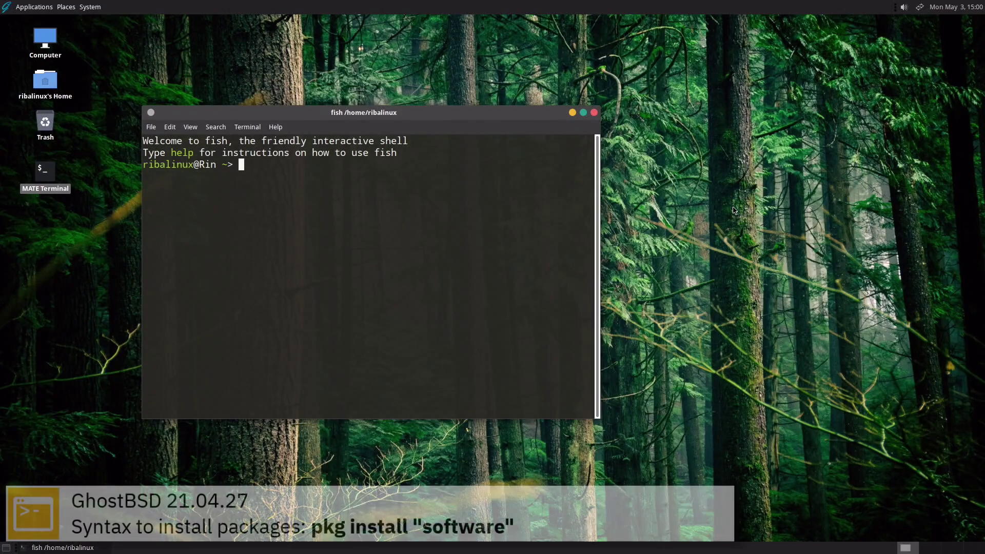
# - Install mc via 'sudo pkg install', confirming with y, then run 'uname -a'
pyautogui.write('sud')
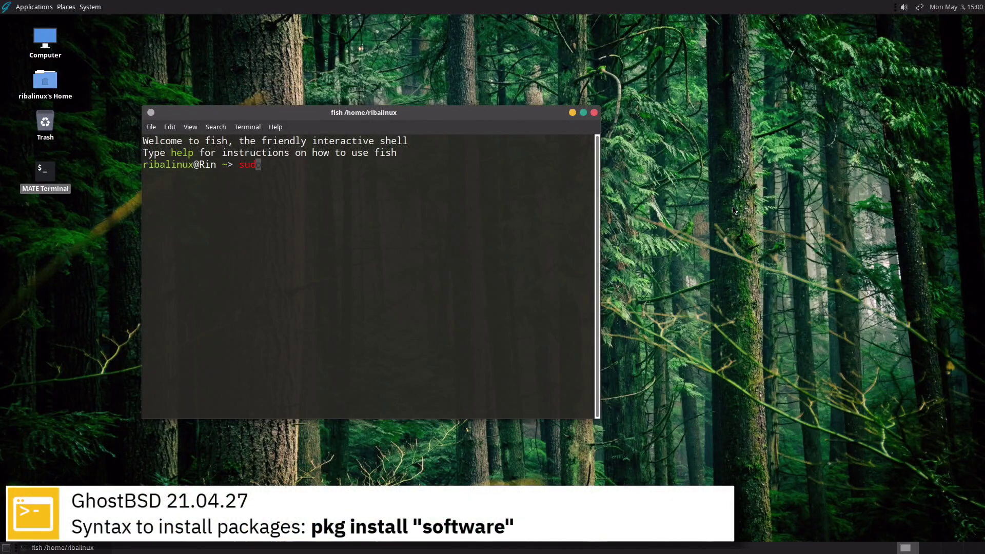
pyautogui.write('o pkg install Mc')
pyautogui.press('Return')
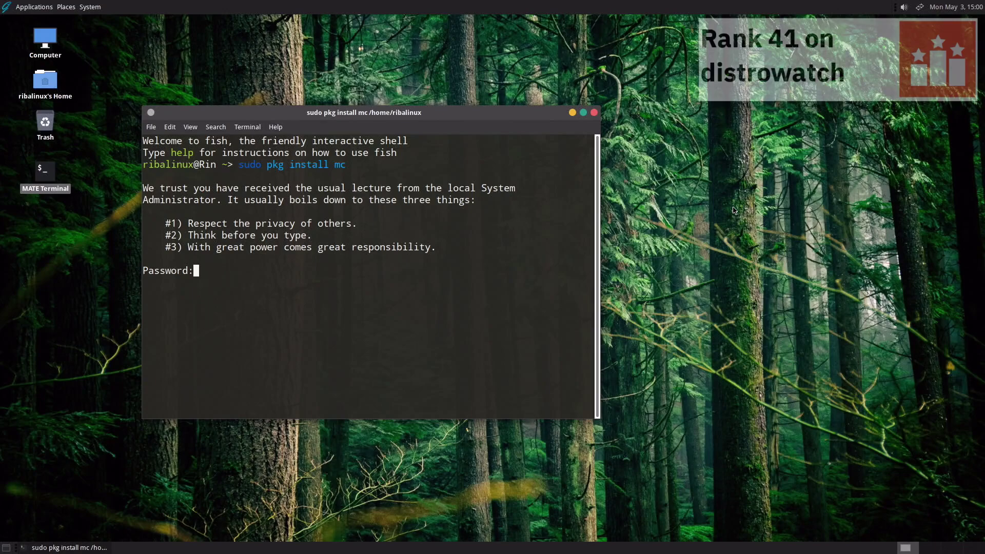
pyautogui.press('Return')
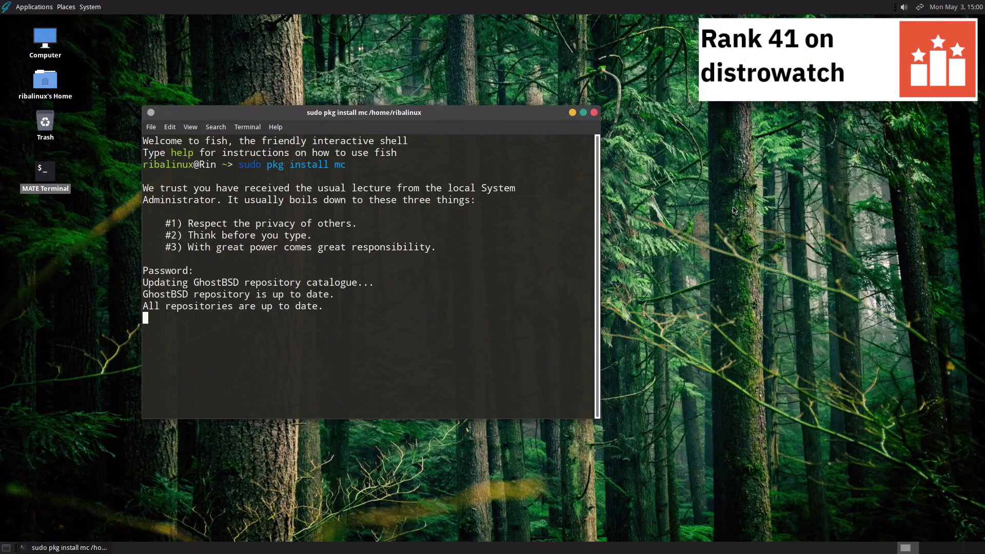
pyautogui.write('y')
pyautogui.press('Return')
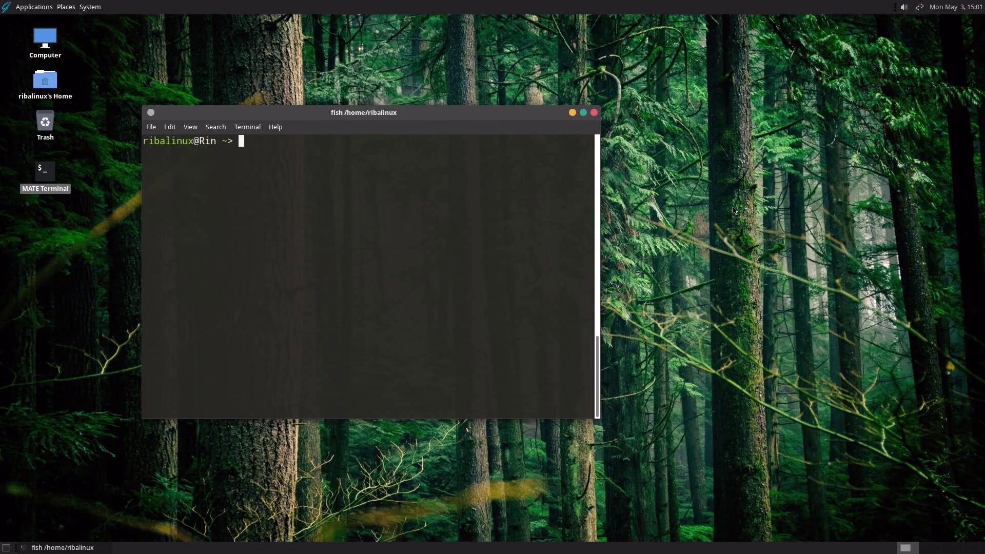
pyautogui.write('uname')
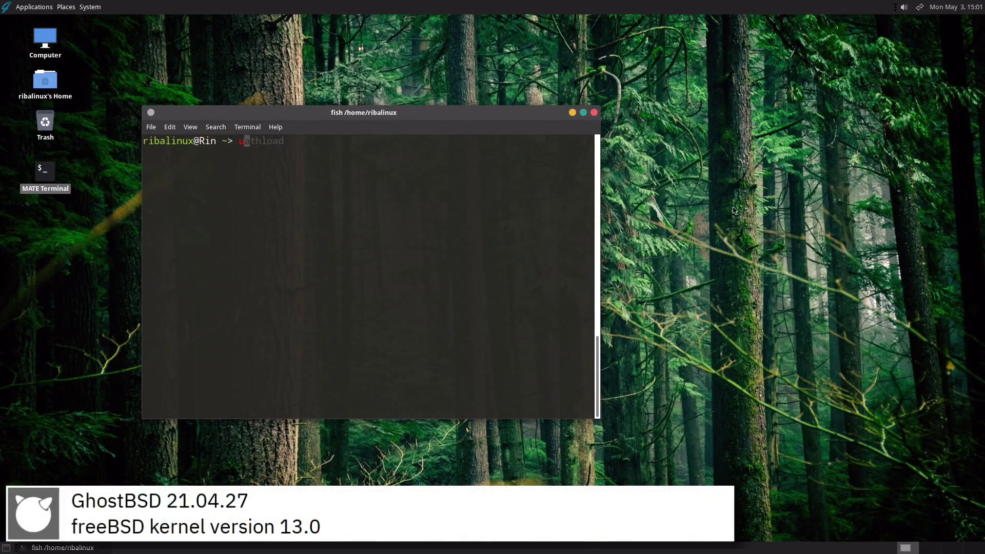
pyautogui.write(' -a')
pyautogui.press('Return')
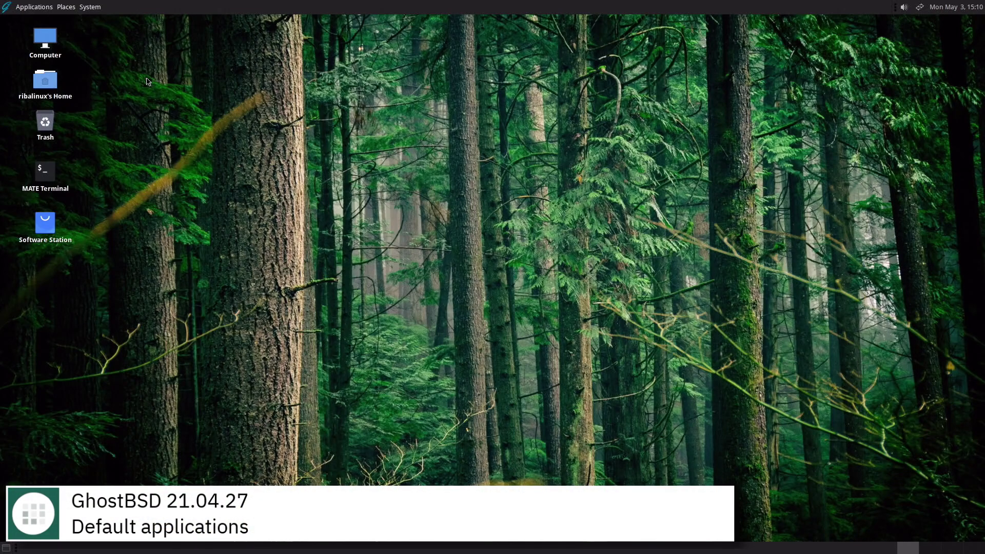
# - Launch MATE Calculator from the Applications menu and close it
pyautogui.click(34, 9)
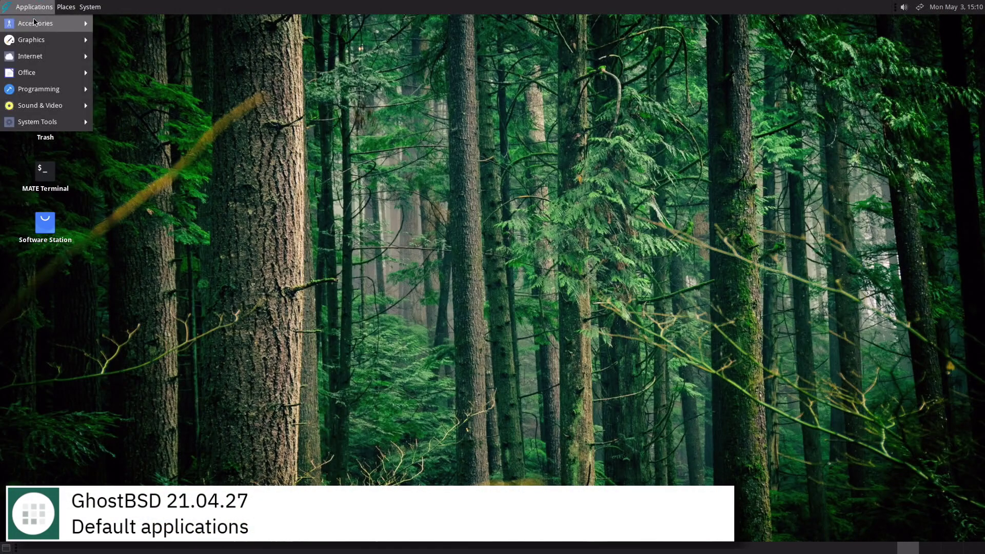
pyautogui.moveTo(34, 20)
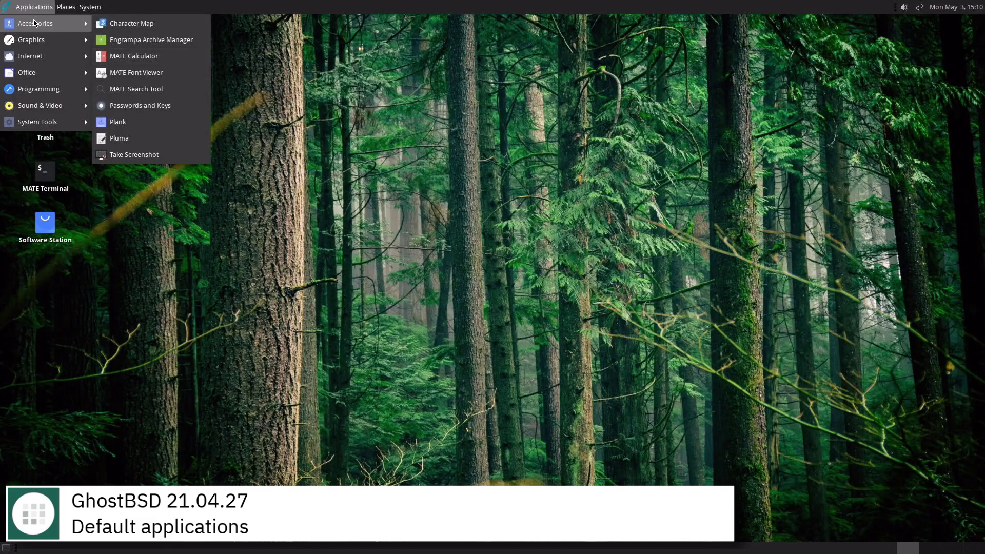
pyautogui.click(133, 56)
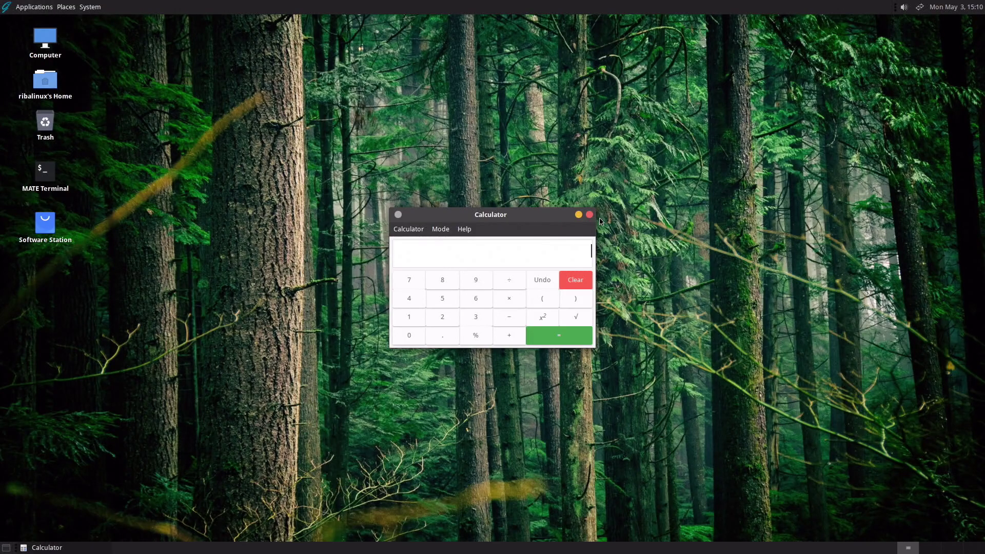
pyautogui.click(589, 215)
# - Open Shotwell from Applications > Graphics, then close it
pyautogui.click(28, 8)
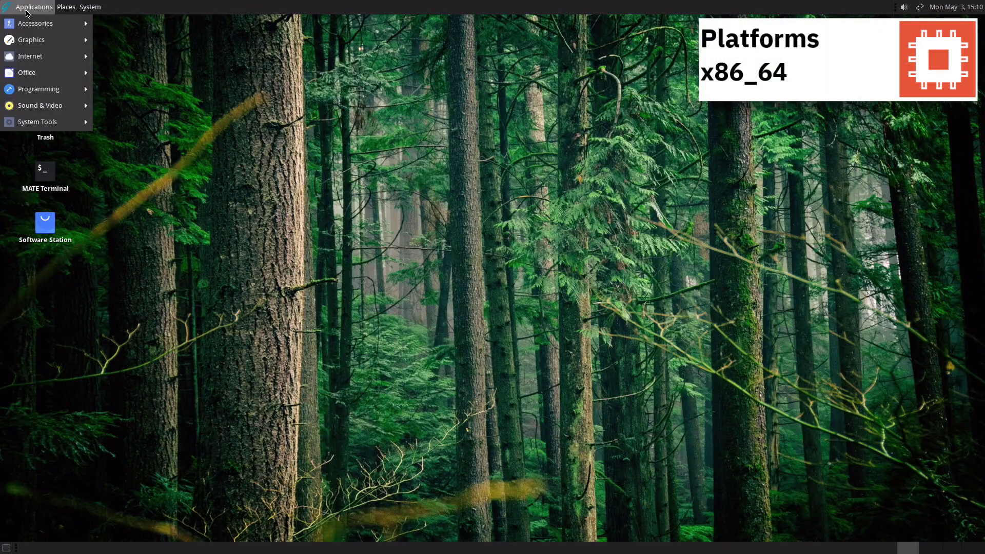
pyautogui.moveTo(26, 45)
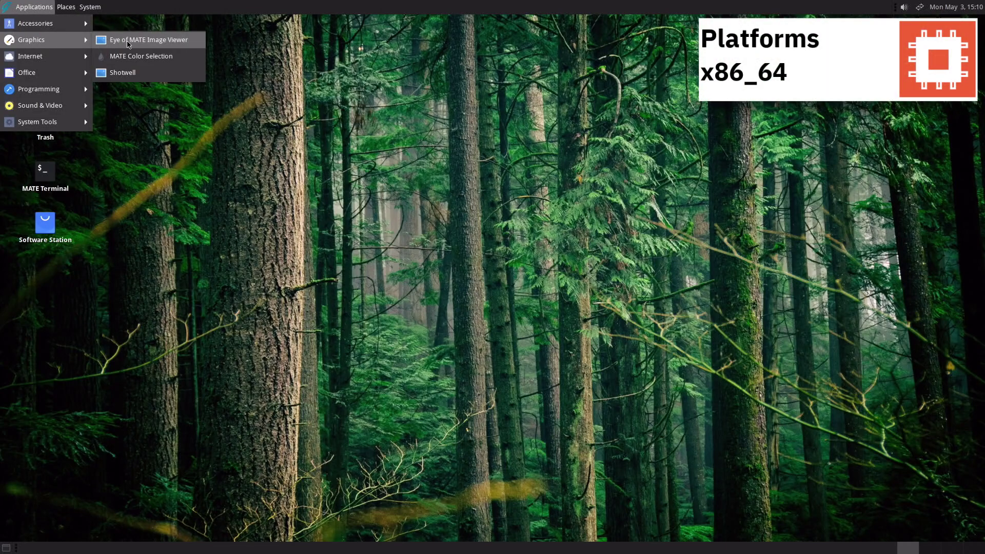
pyautogui.click(126, 72)
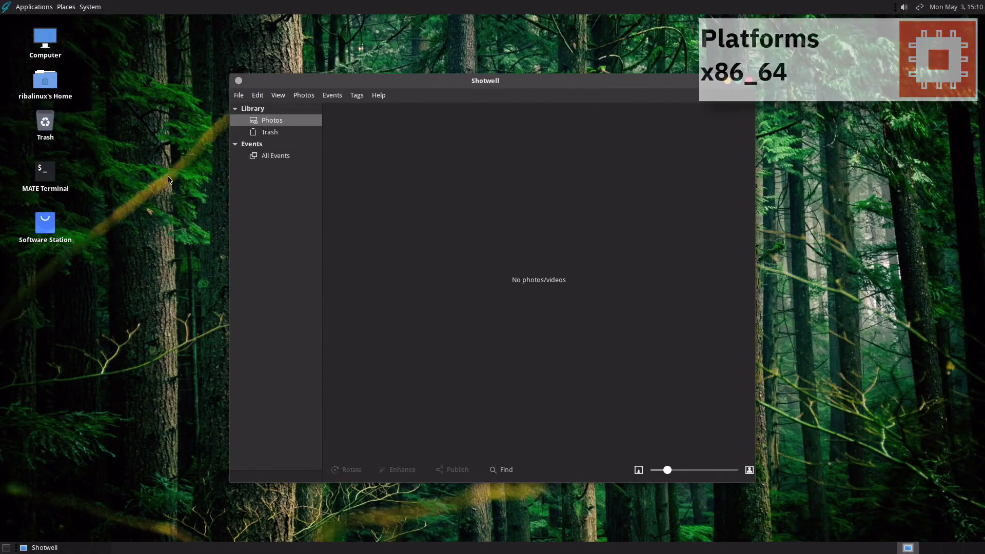
pyautogui.click(749, 81)
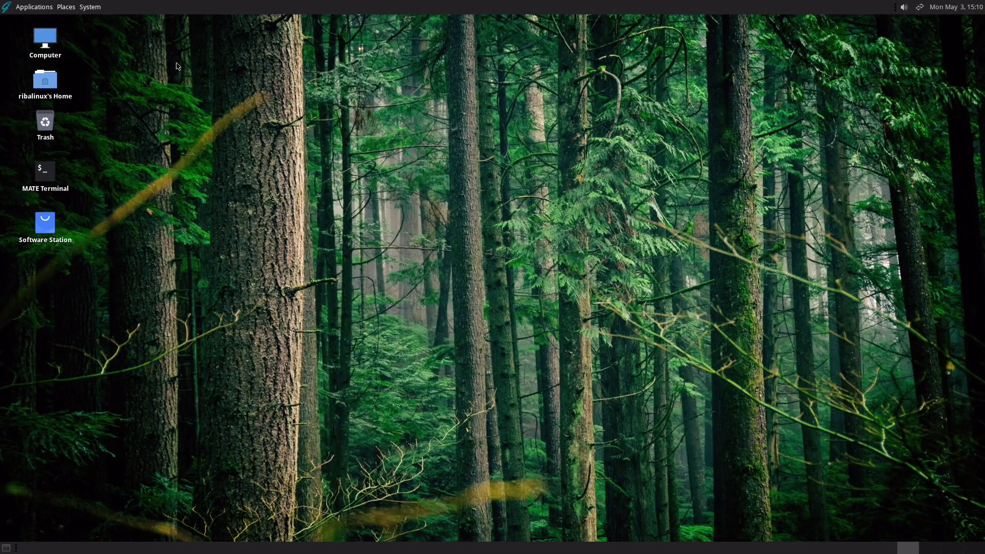
# - Launch Firefox from Applications > Internet
pyautogui.click(43, 11)
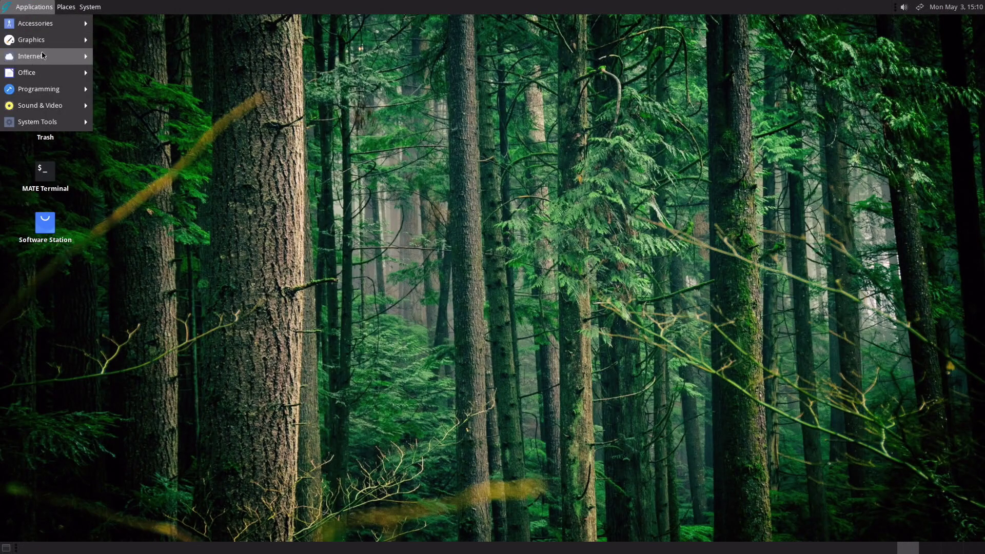
pyautogui.moveTo(43, 57)
pyautogui.click(139, 56)
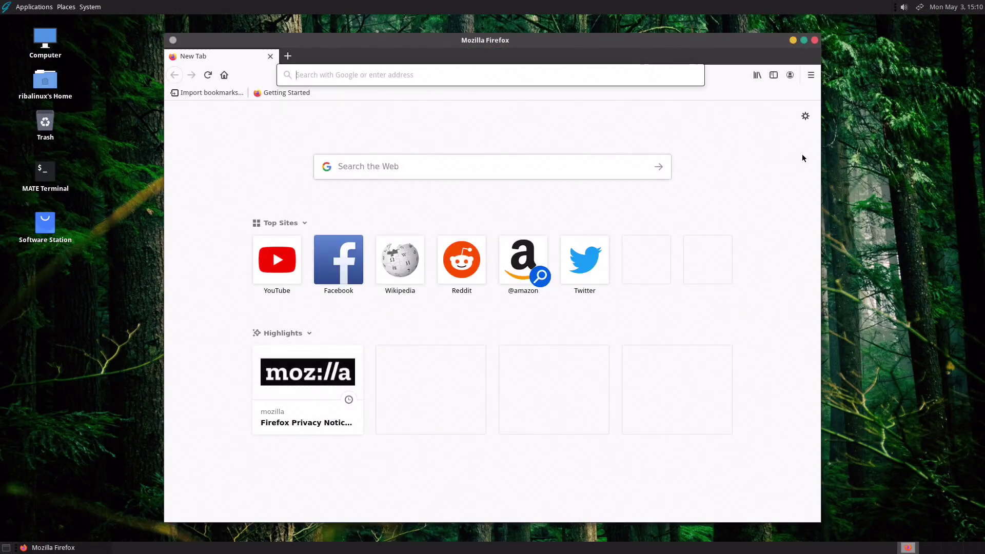
pyautogui.click(814, 41)
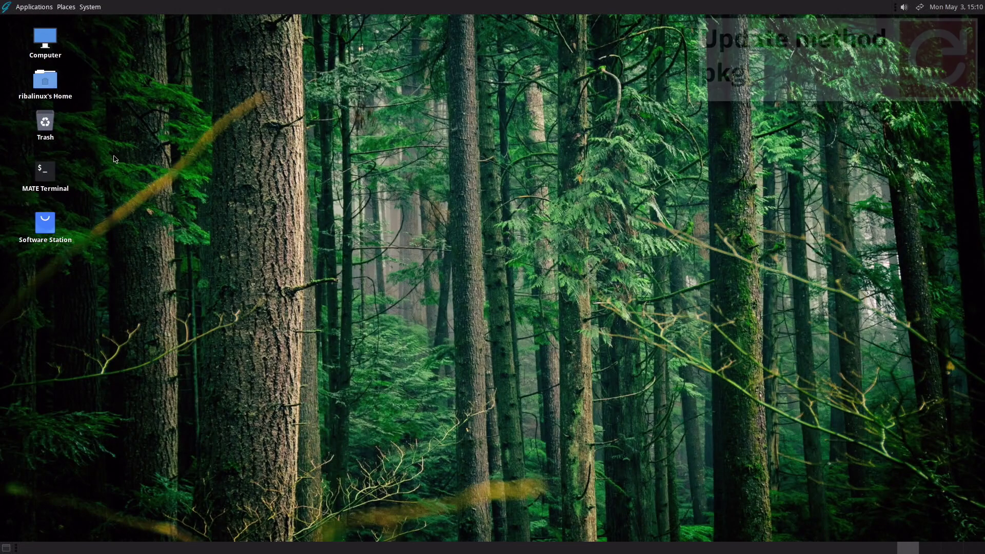
pyautogui.click(34, 7)
pyautogui.moveTo(29, 74)
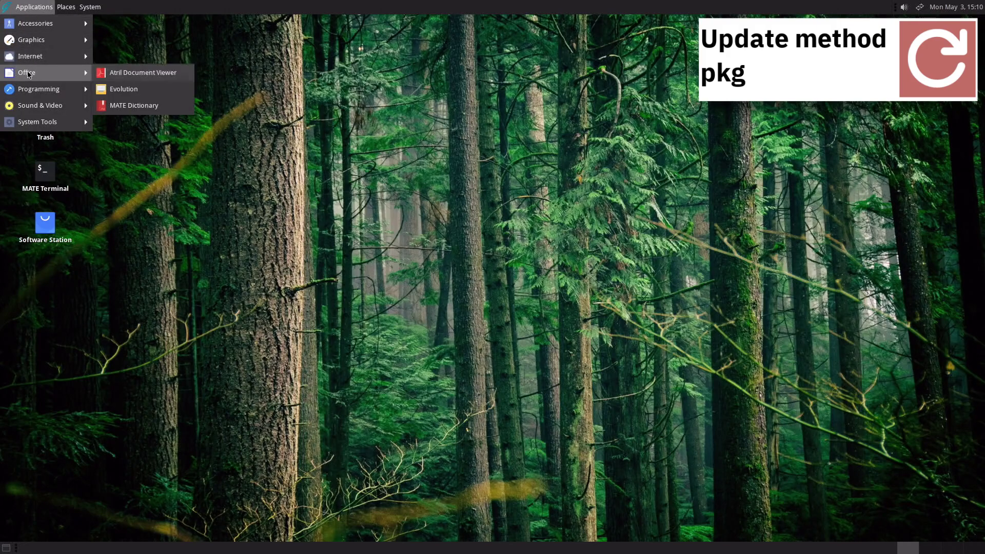
pyautogui.click(136, 73)
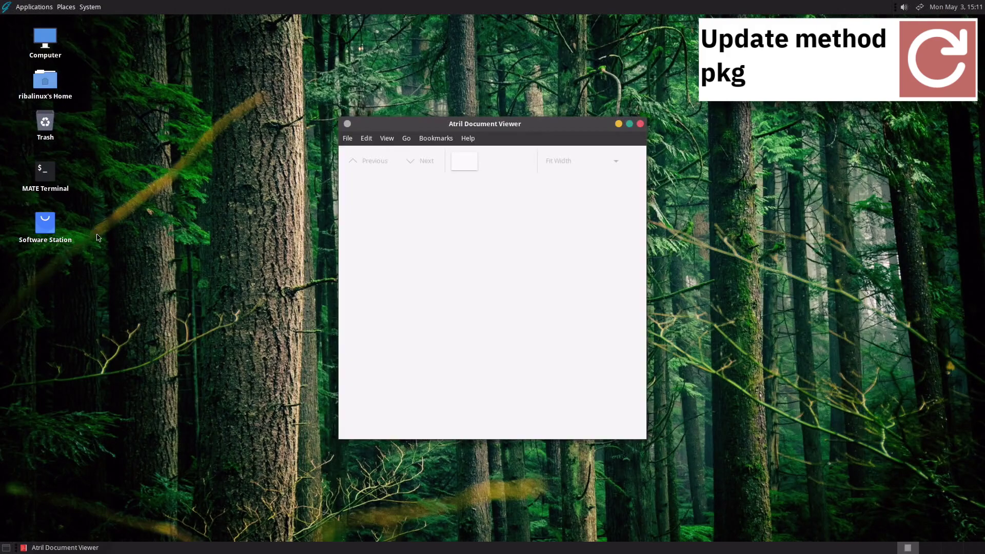
pyautogui.click(639, 125)
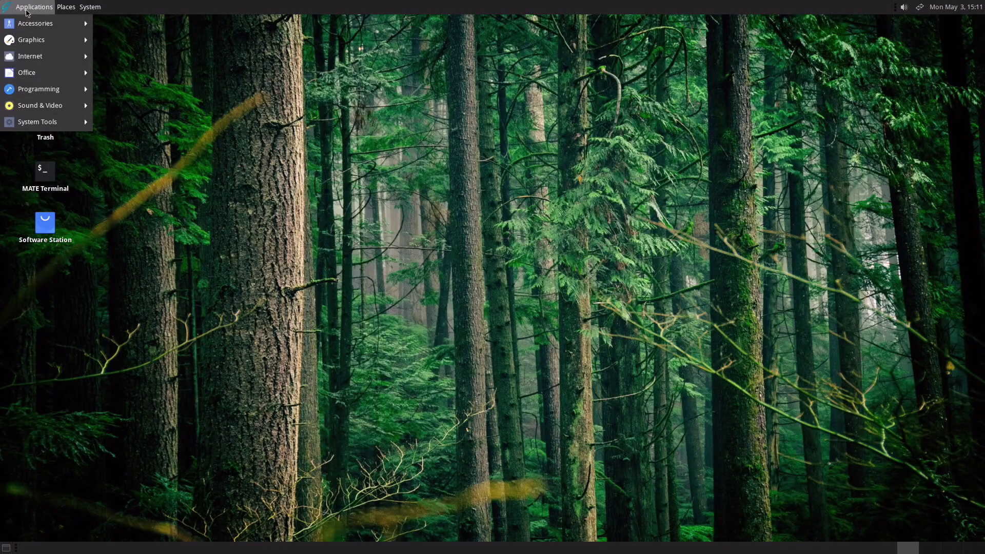
pyautogui.moveTo(51, 89)
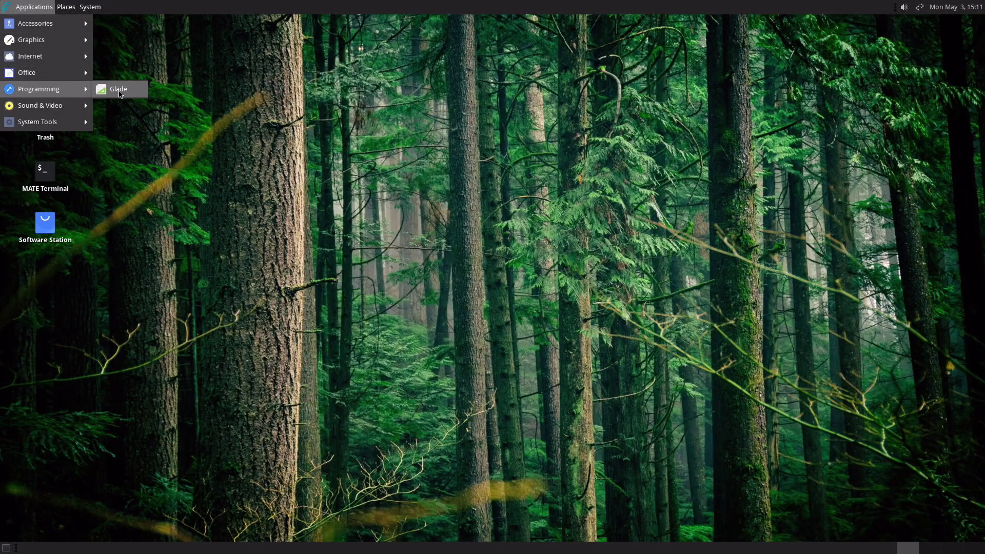
pyautogui.click(118, 90)
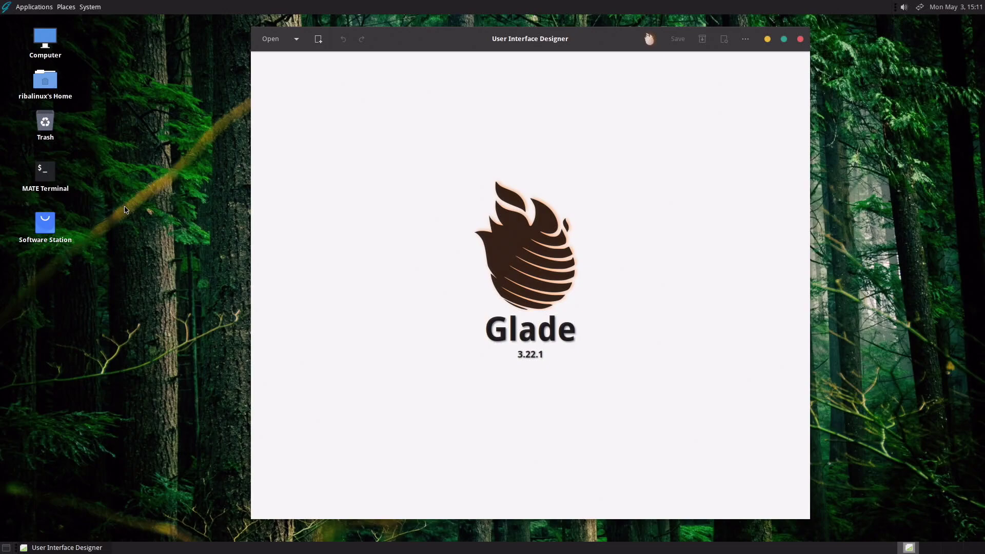
pyautogui.click(800, 39)
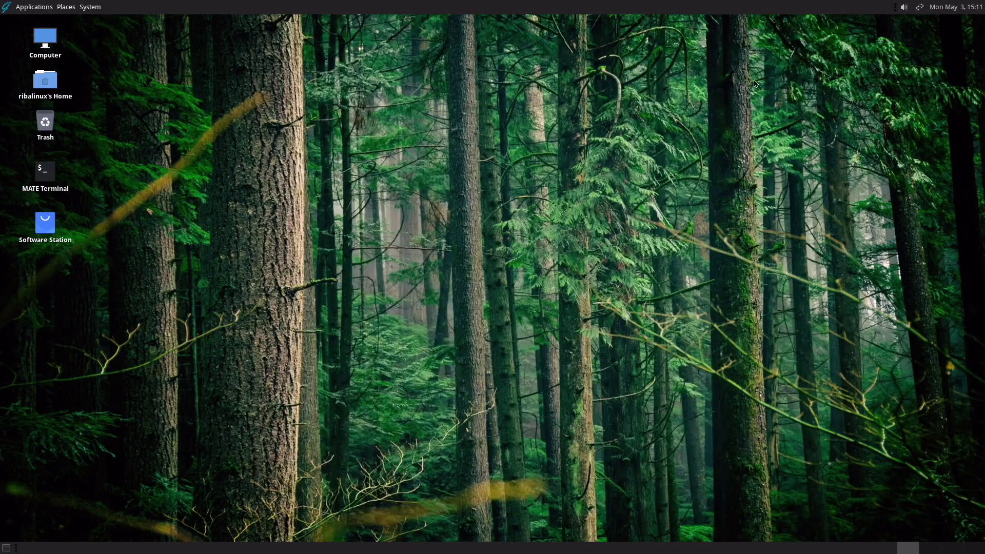
pyautogui.click(34, 7)
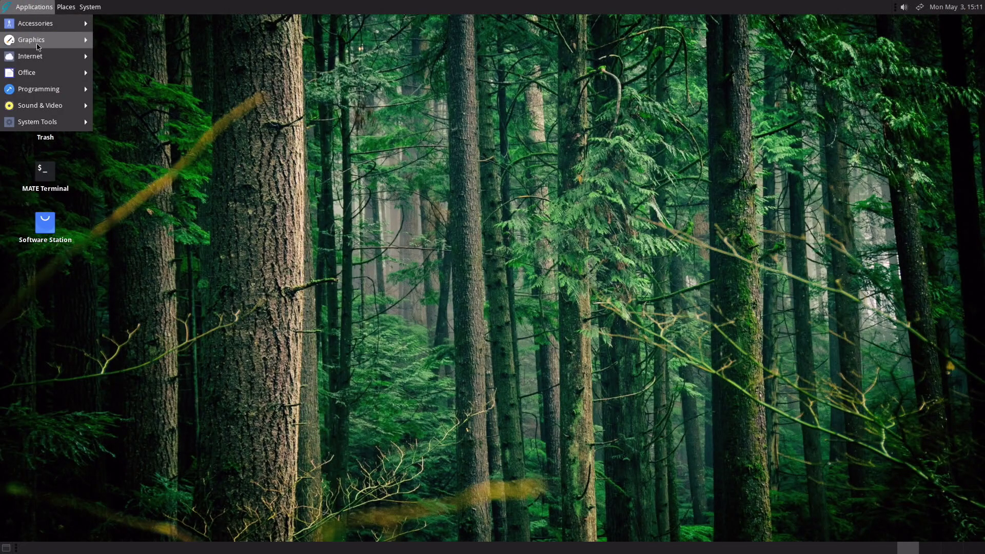
pyautogui.moveTo(37, 108)
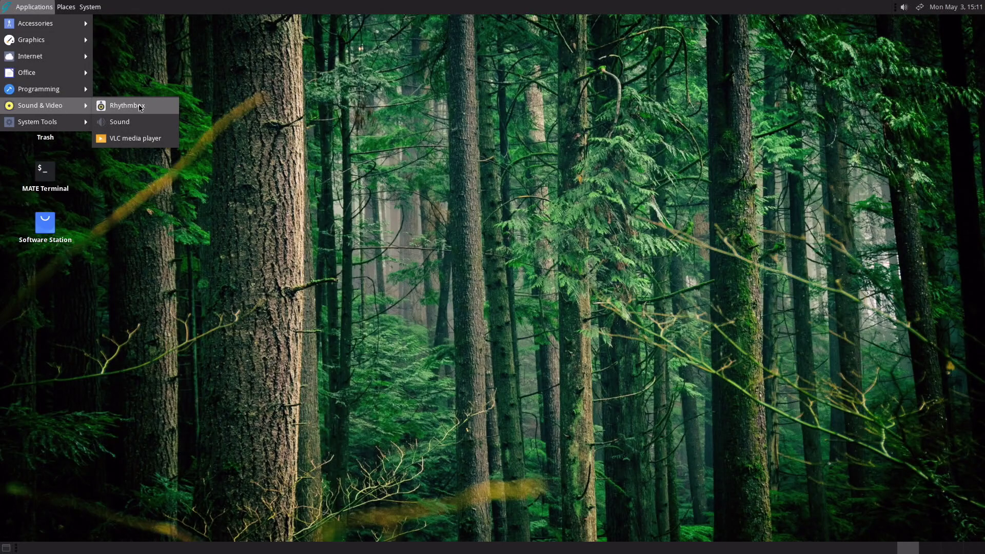
pyautogui.click(135, 138)
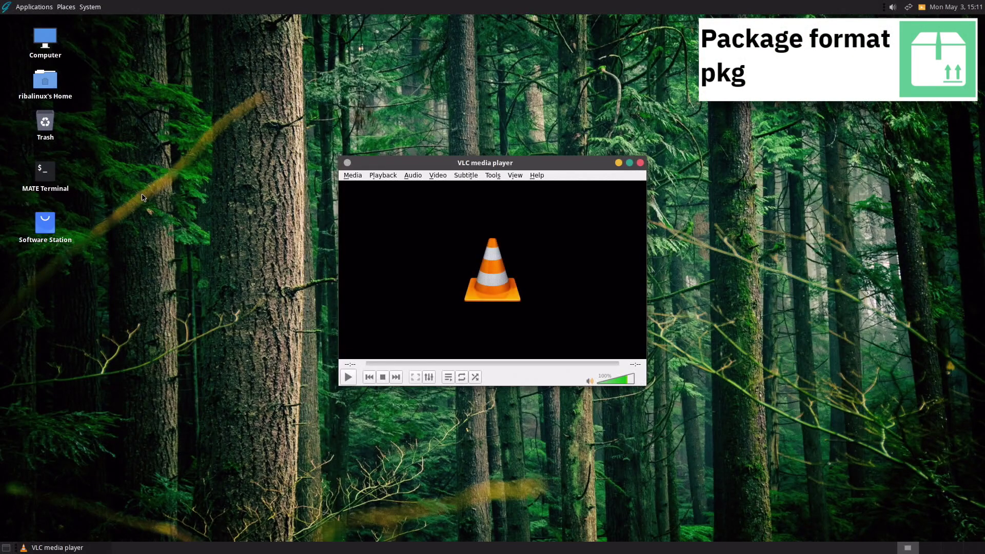
pyautogui.click(640, 162)
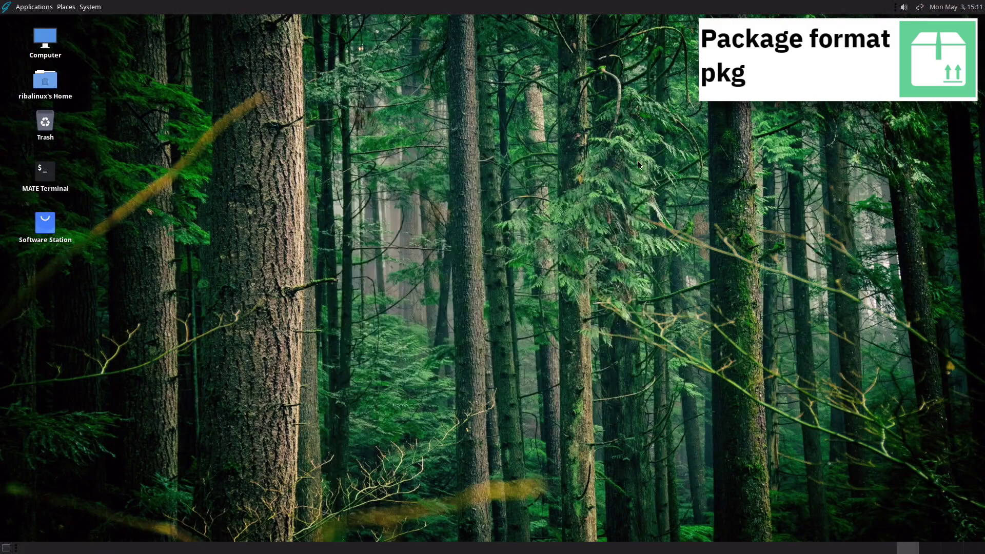
pyautogui.click(45, 8)
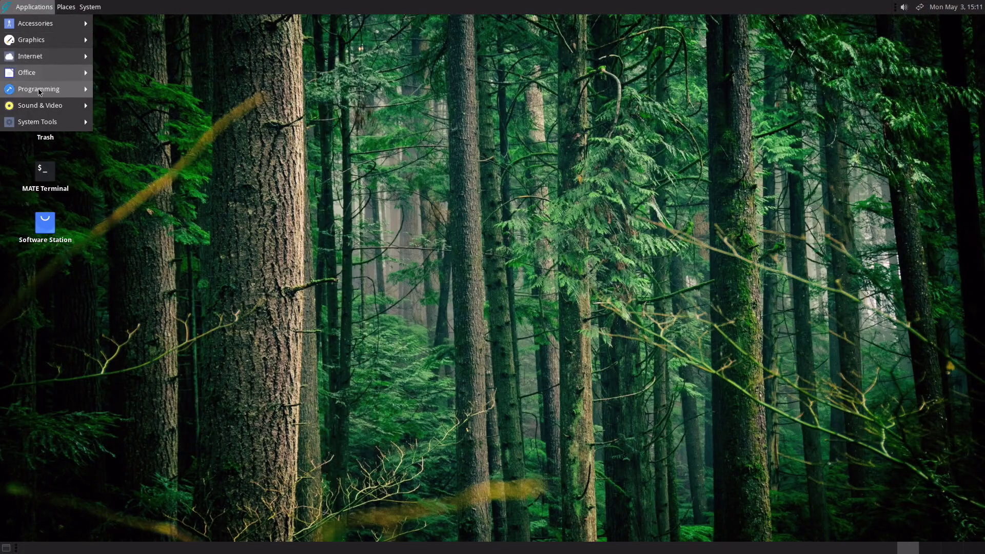
pyautogui.moveTo(36, 123)
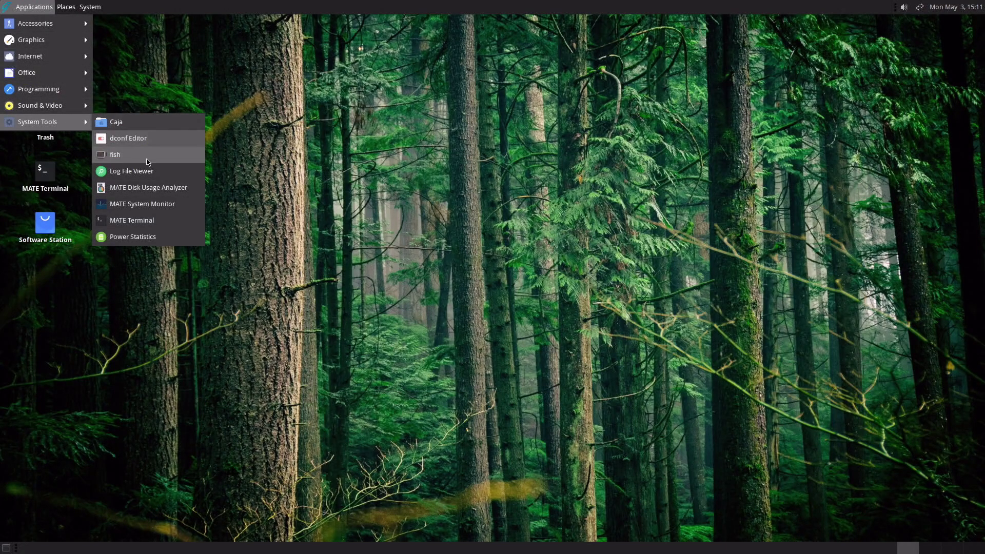
pyautogui.click(146, 187)
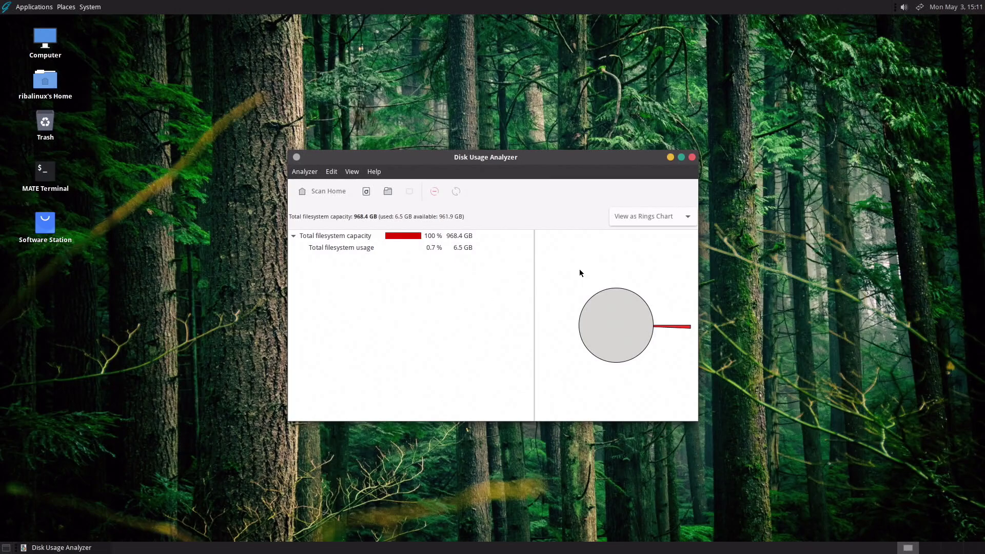
pyautogui.click(692, 157)
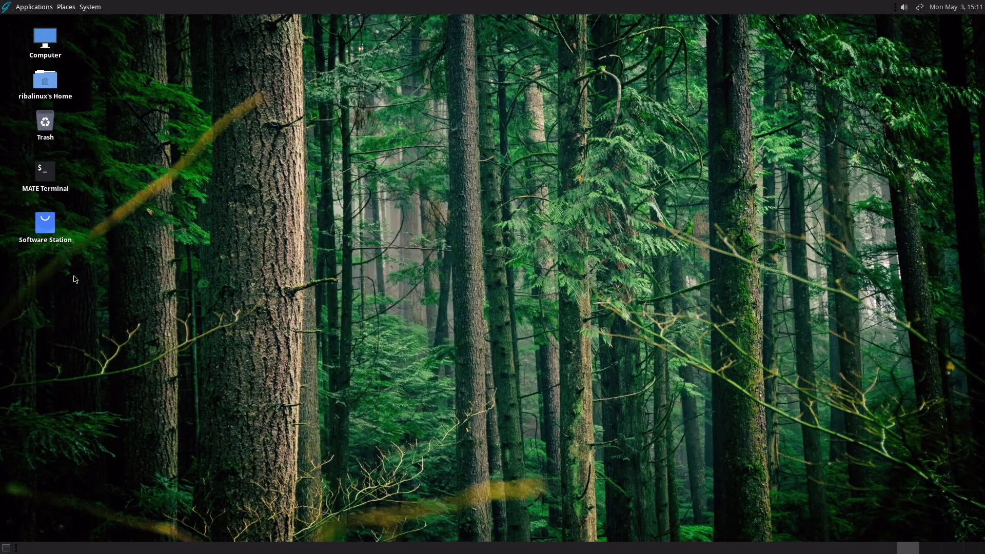
pyautogui.click(45, 227)
pyautogui.doubleClick(45, 227)
pyautogui.write('p')
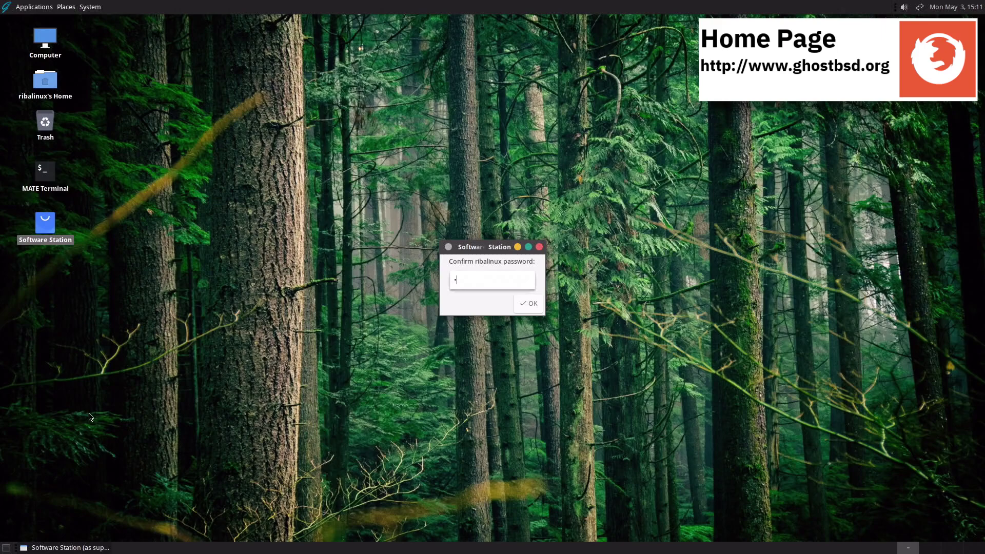
pyautogui.press('Return')
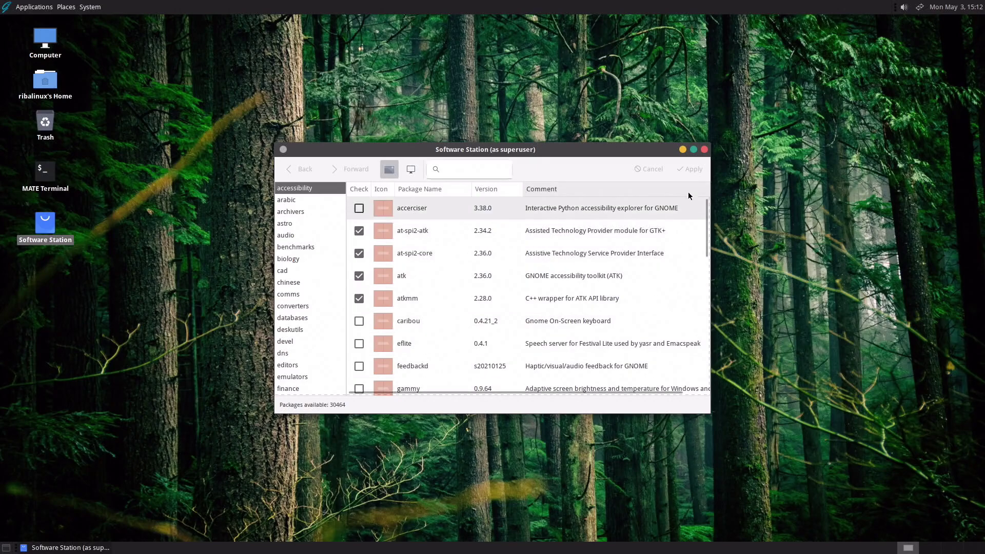
pyautogui.click(705, 150)
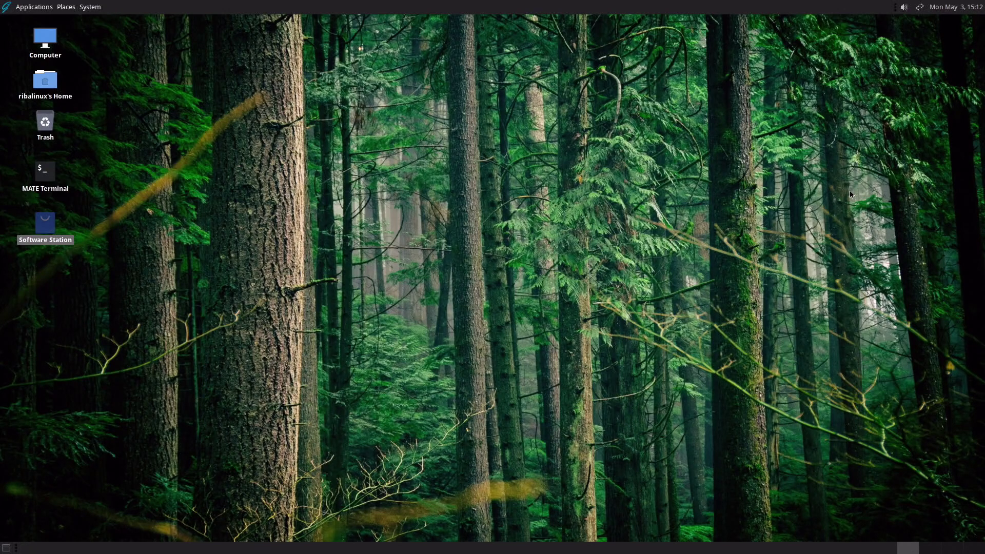